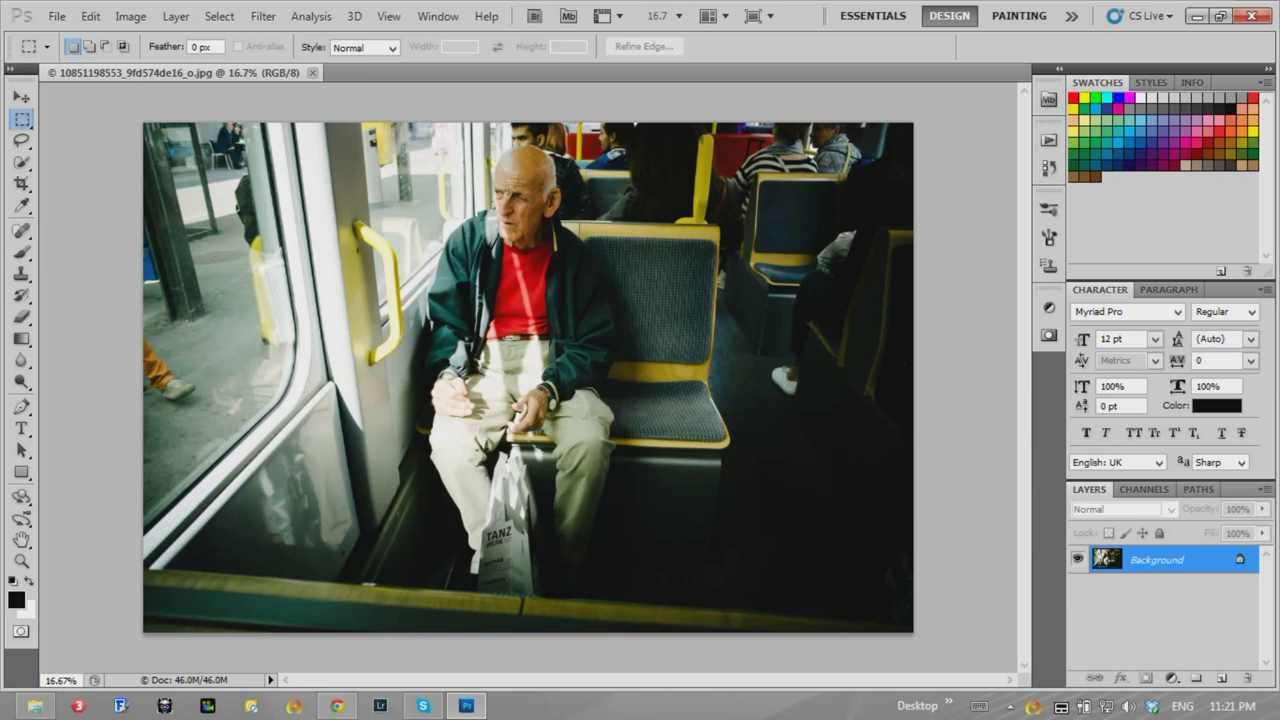
- Show the Actions panel from the Window menu
left_click(1048, 140)
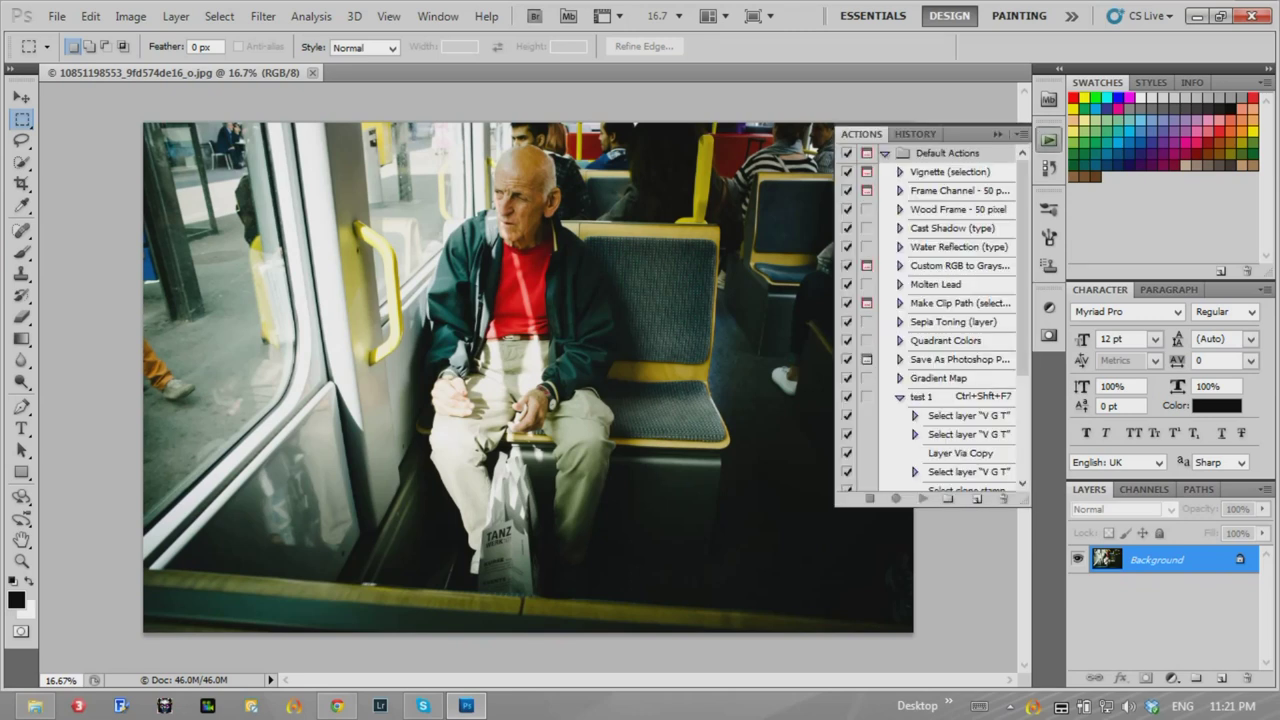
left_click(1048, 140)
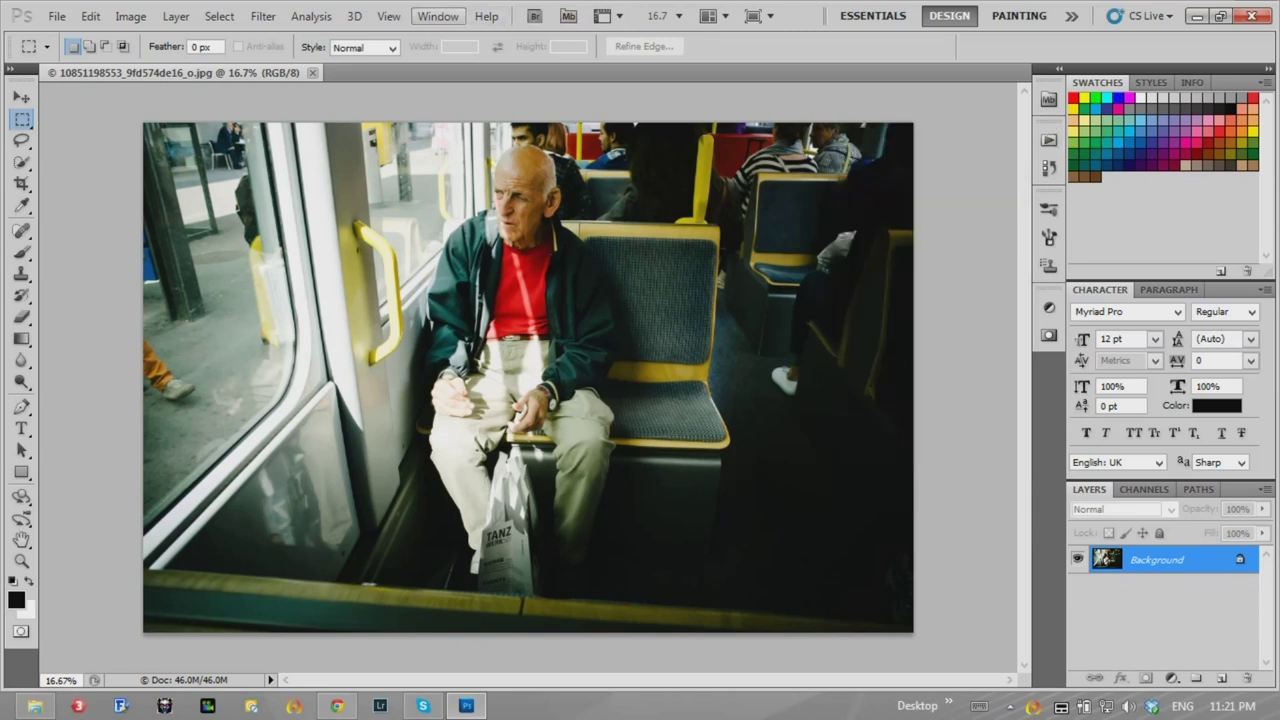
left_click(438, 16)
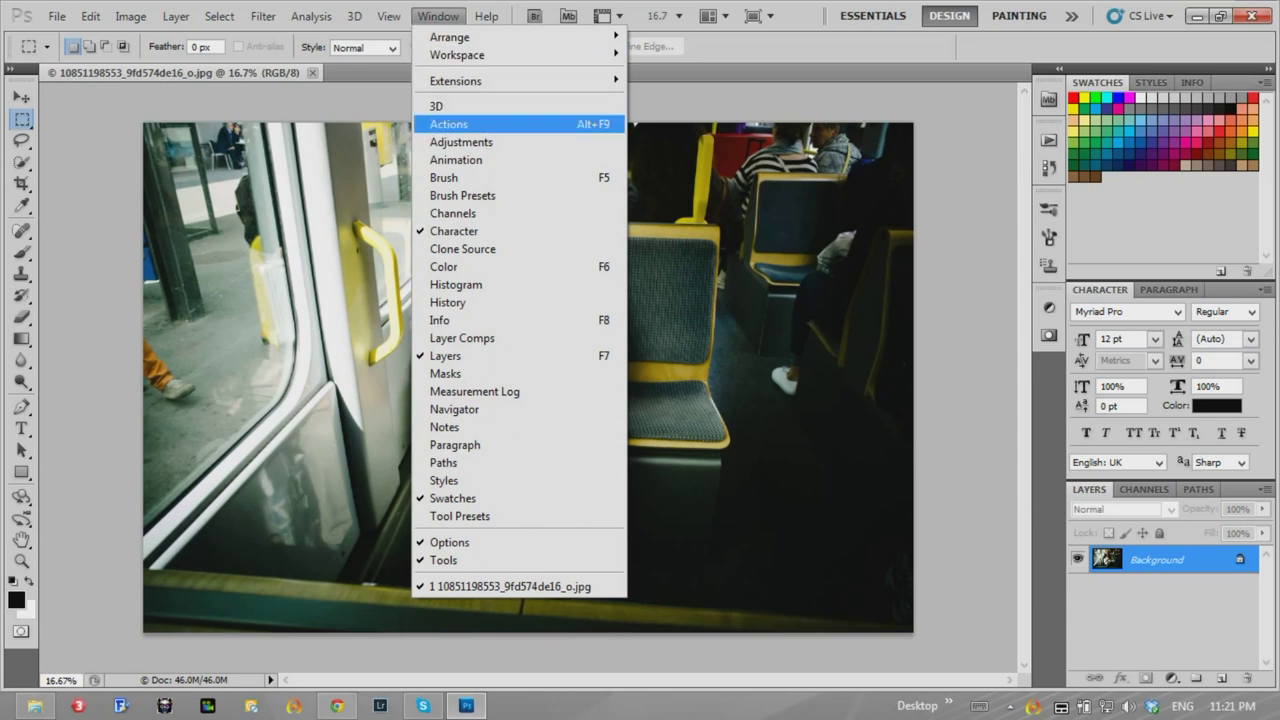
left_click(448, 124)
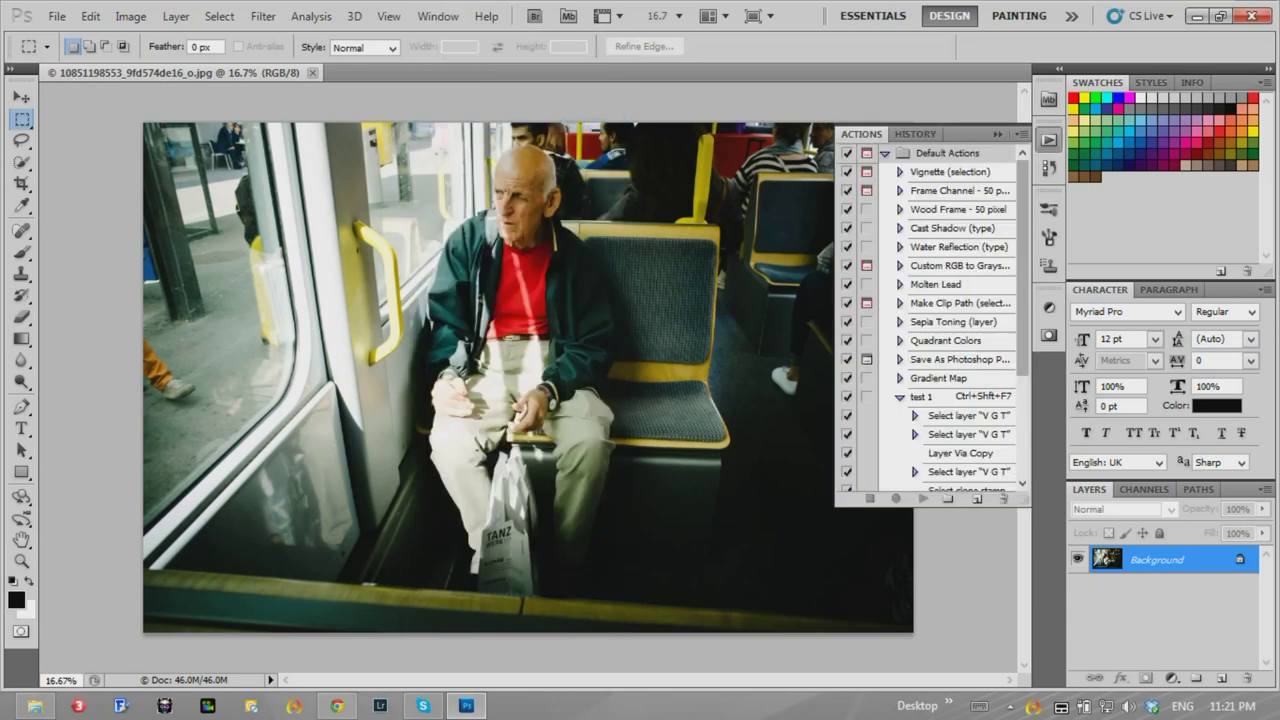
scroll(930, 320, "down", 2)
scroll(930, 320, "down", 3)
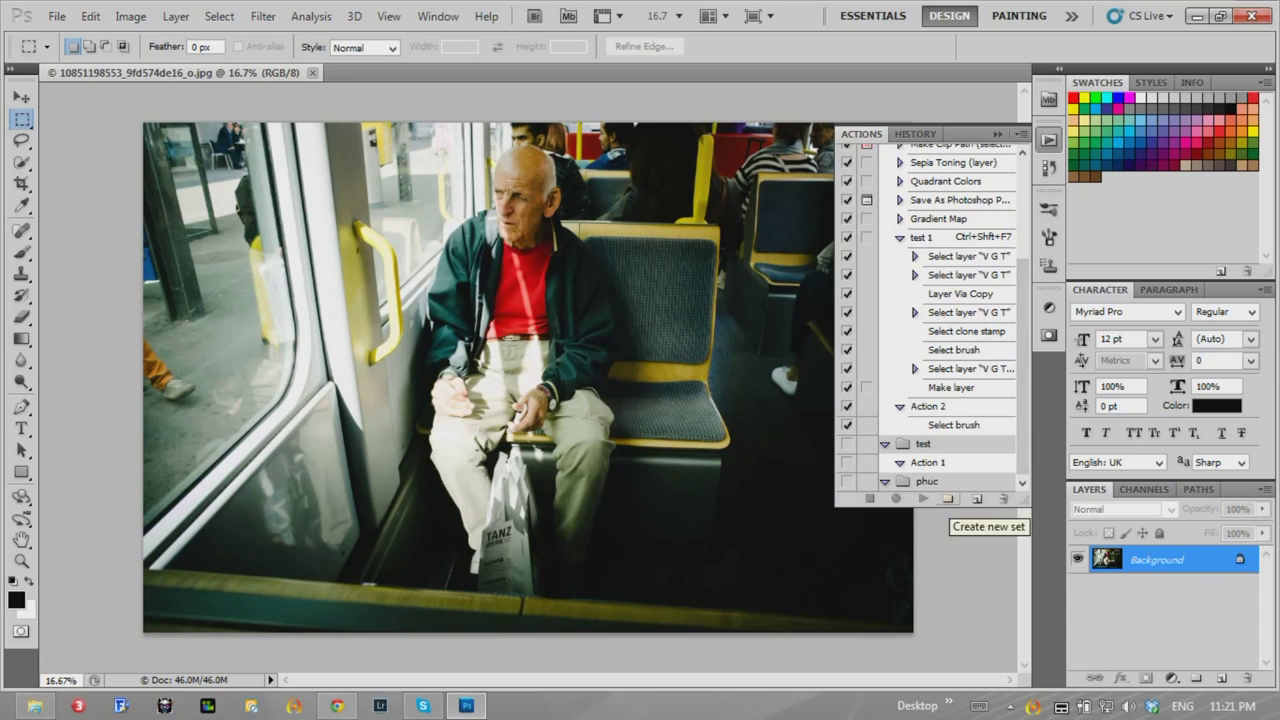
scroll(930, 320, "up", 3)
scroll(930, 320, "up", 2)
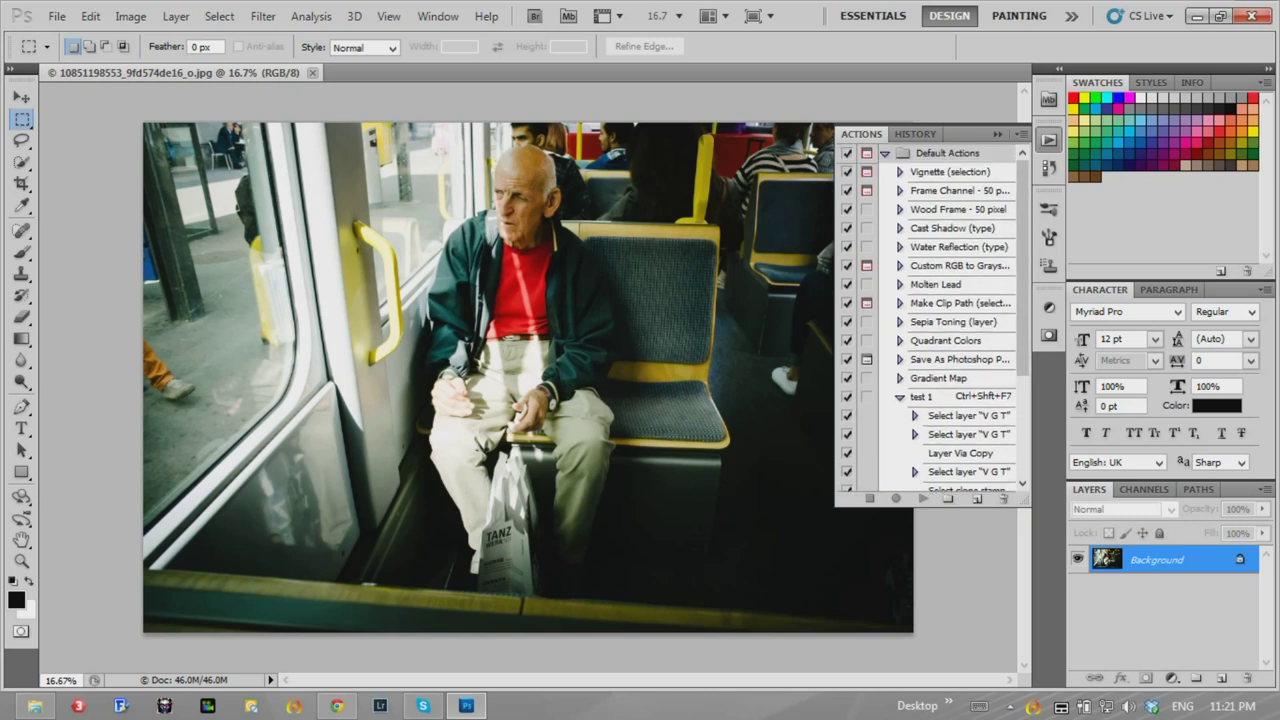
scroll(933, 320, "down", 1)
scroll(933, 320, "up", 1)
scroll(930, 320, "down", 3)
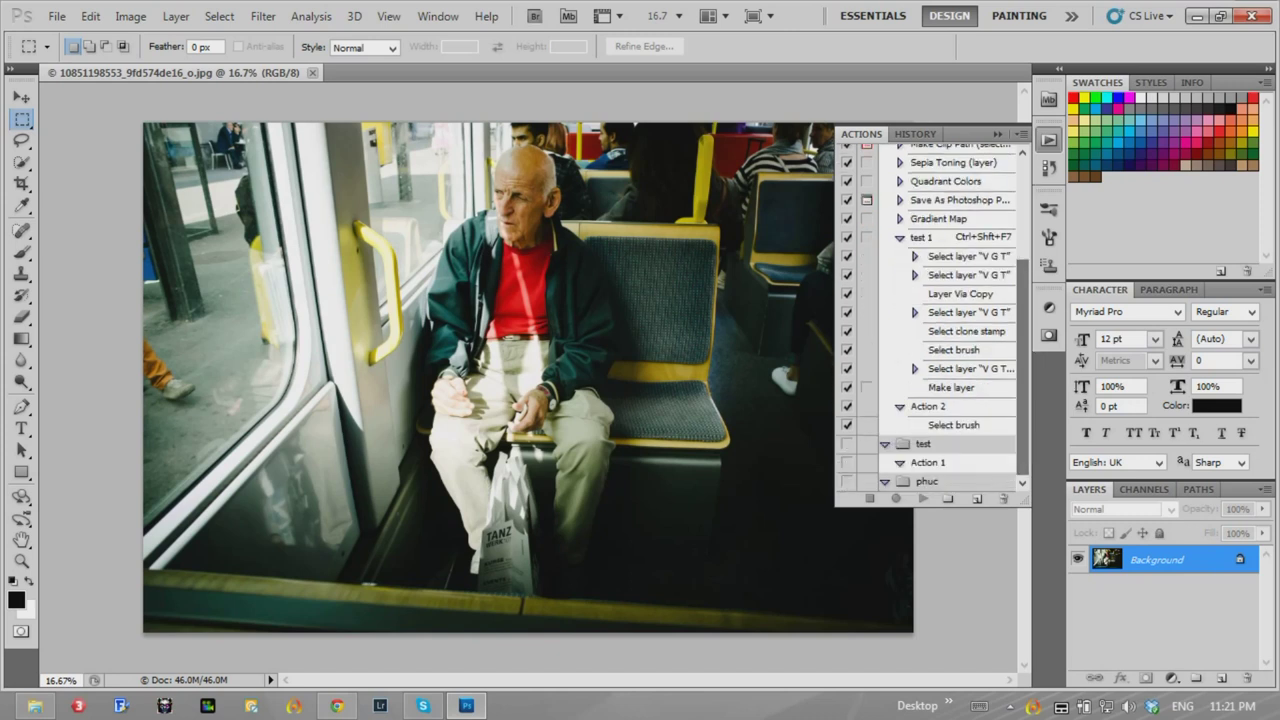
- Create a new action set and give it a custom name
left_click(948, 498)
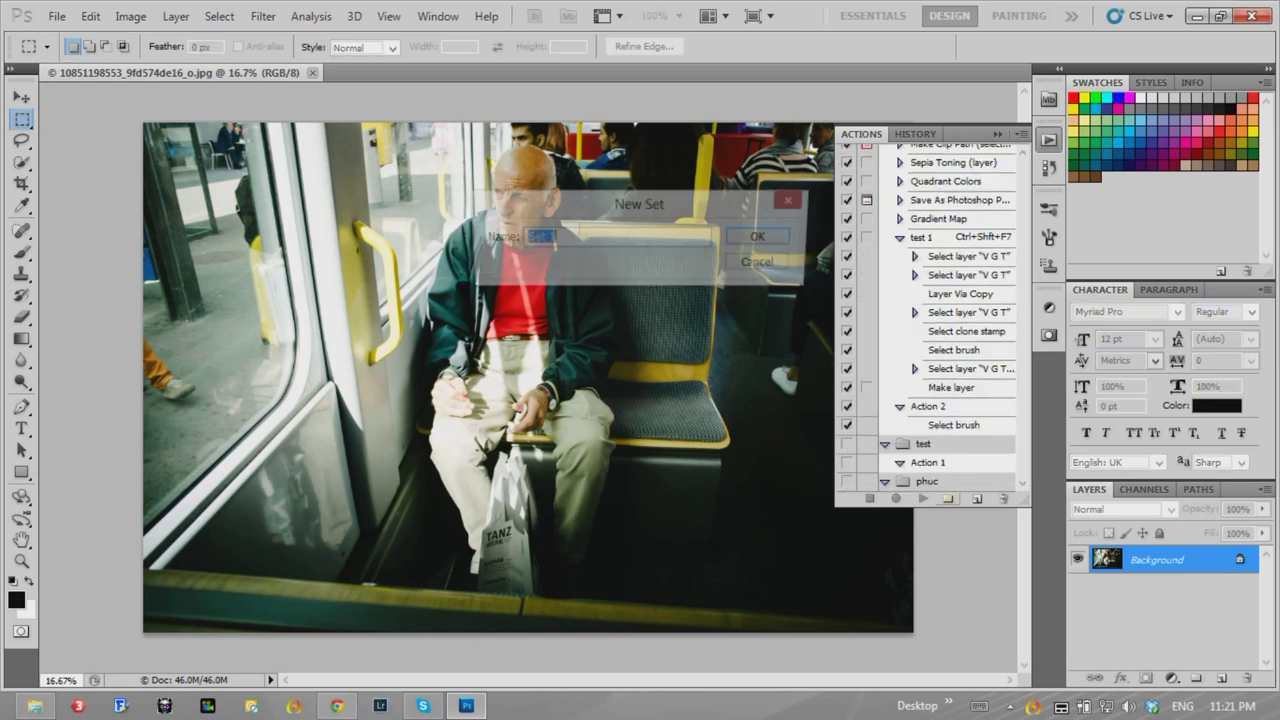
type("hoang phuc")
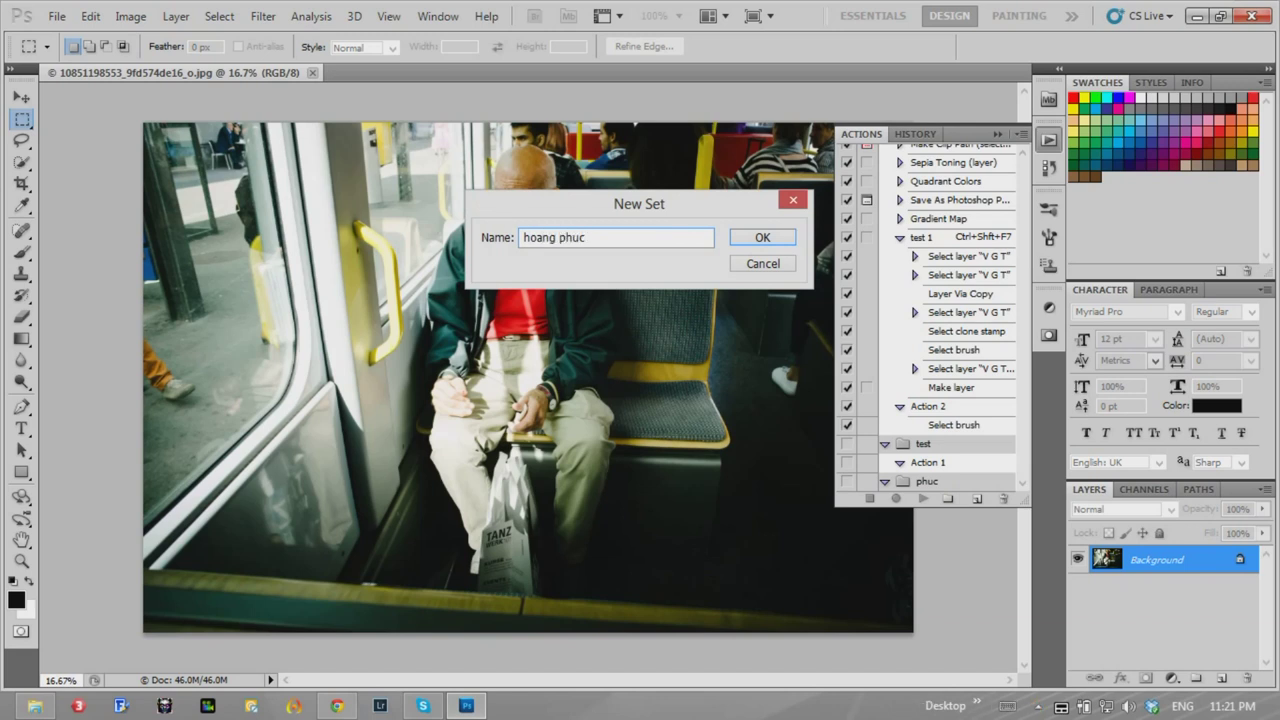
key("Return")
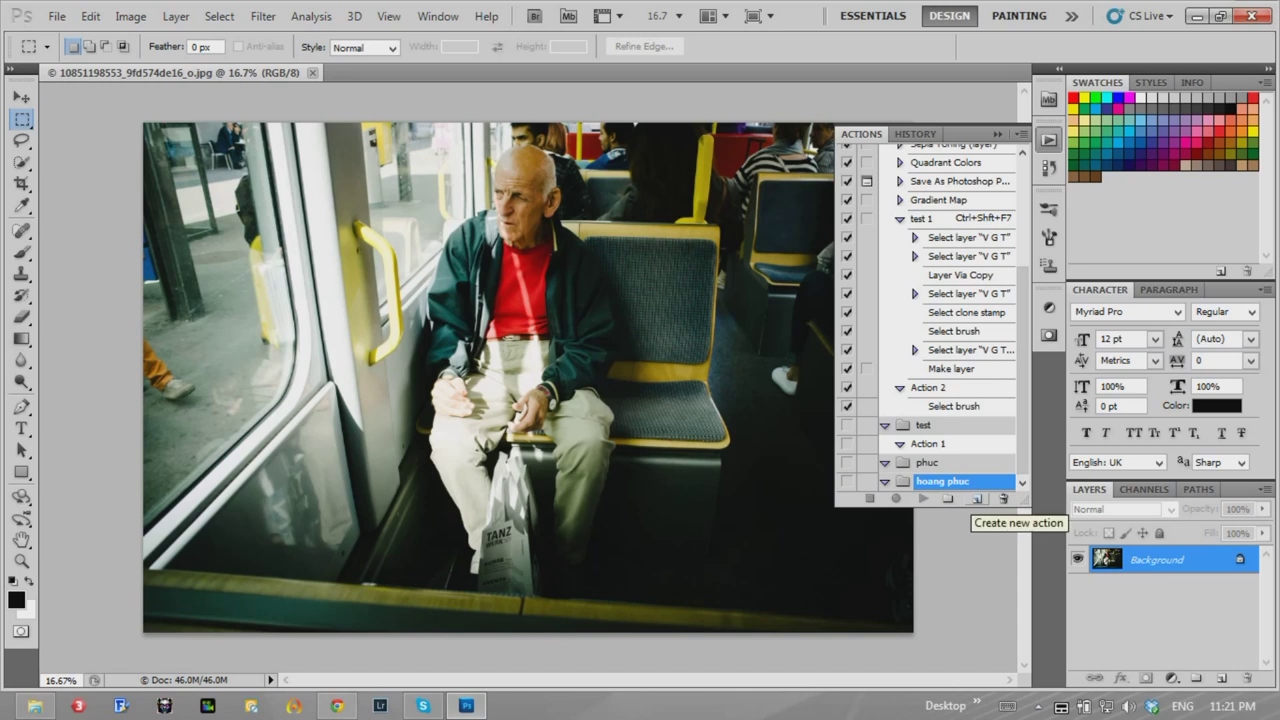
- Create action 'am xanh' with shortcut Shift+F2 and a Blue label, and start recording
left_click(977, 499)
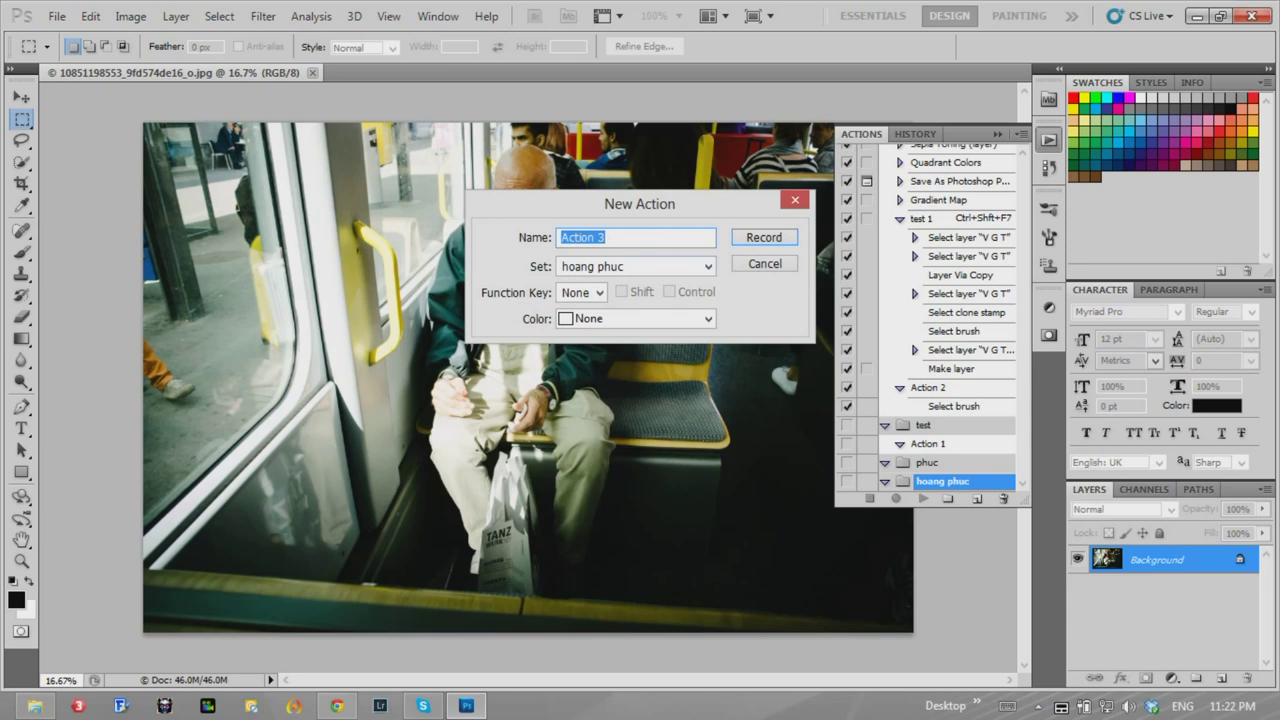
type("am xanh")
left_click(599, 292)
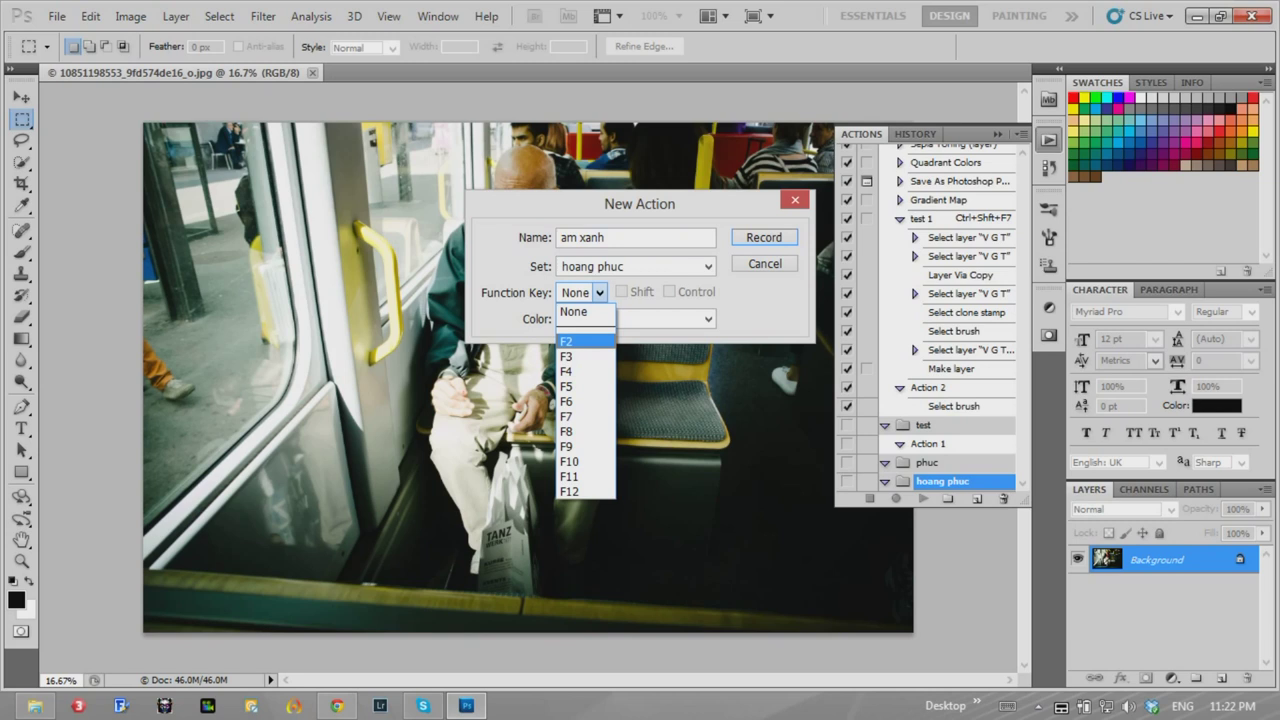
left_click(585, 341)
left_click(621, 291)
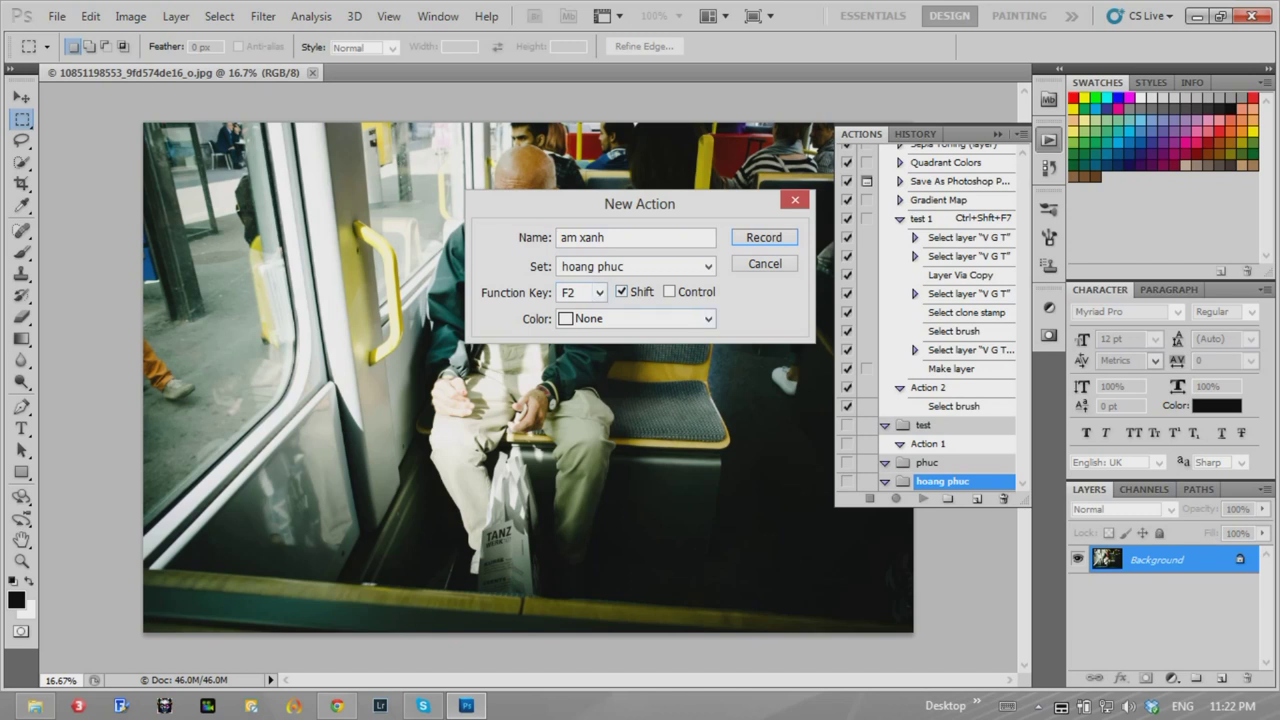
left_click(621, 291)
left_click(669, 291)
left_click(621, 291)
left_click(669, 291)
left_click(708, 318)
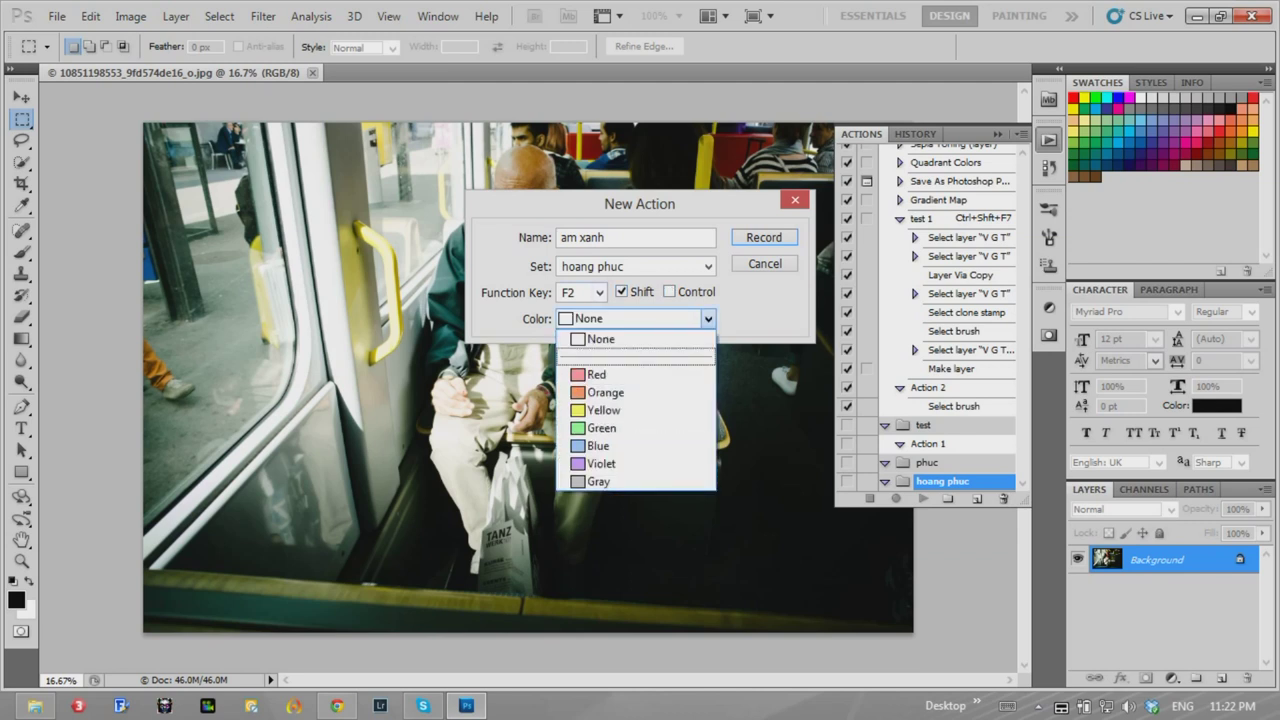
left_click(598, 445)
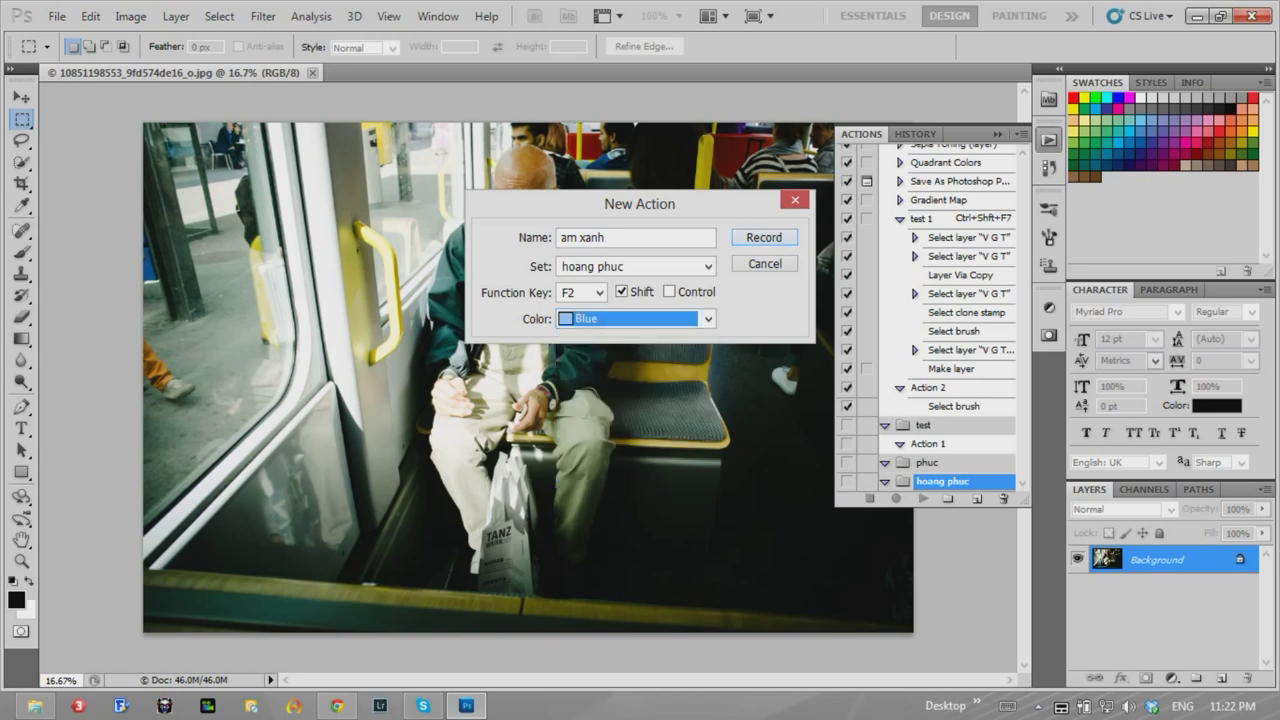
left_click(763, 237)
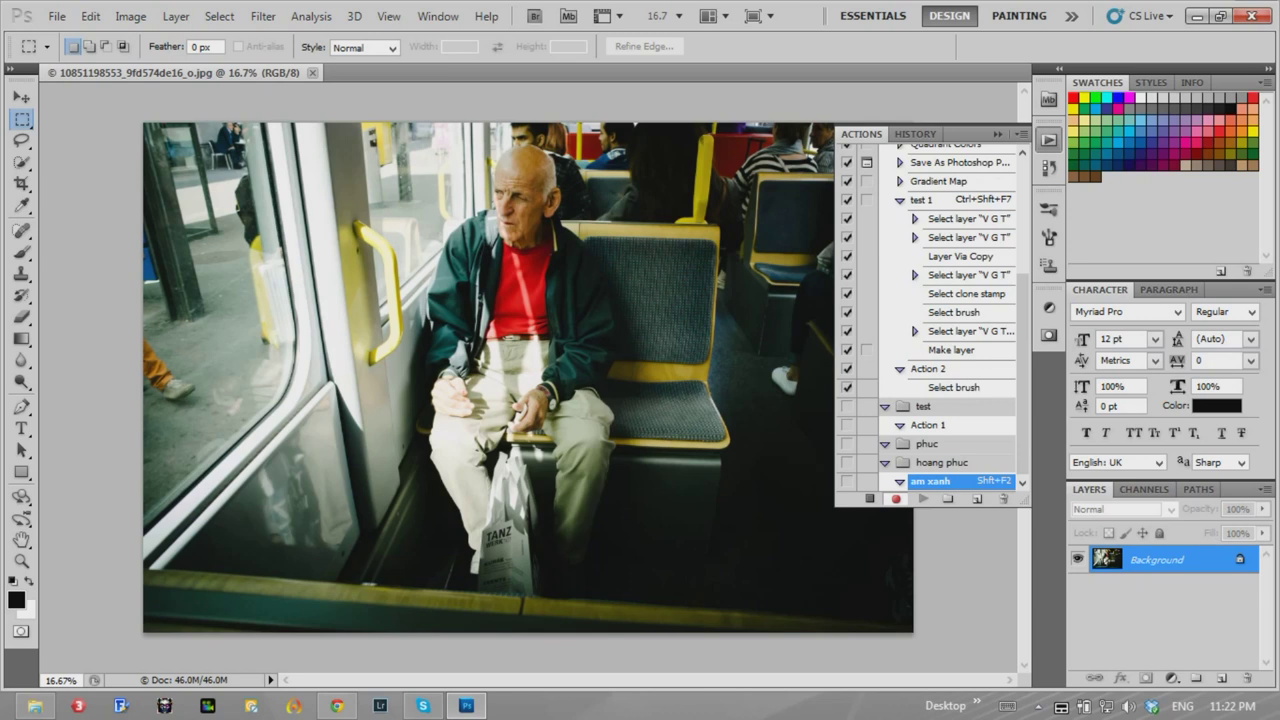
- Add an Exposure adjustment layer with its offset raised to about +0.0445
left_click(1172, 678)
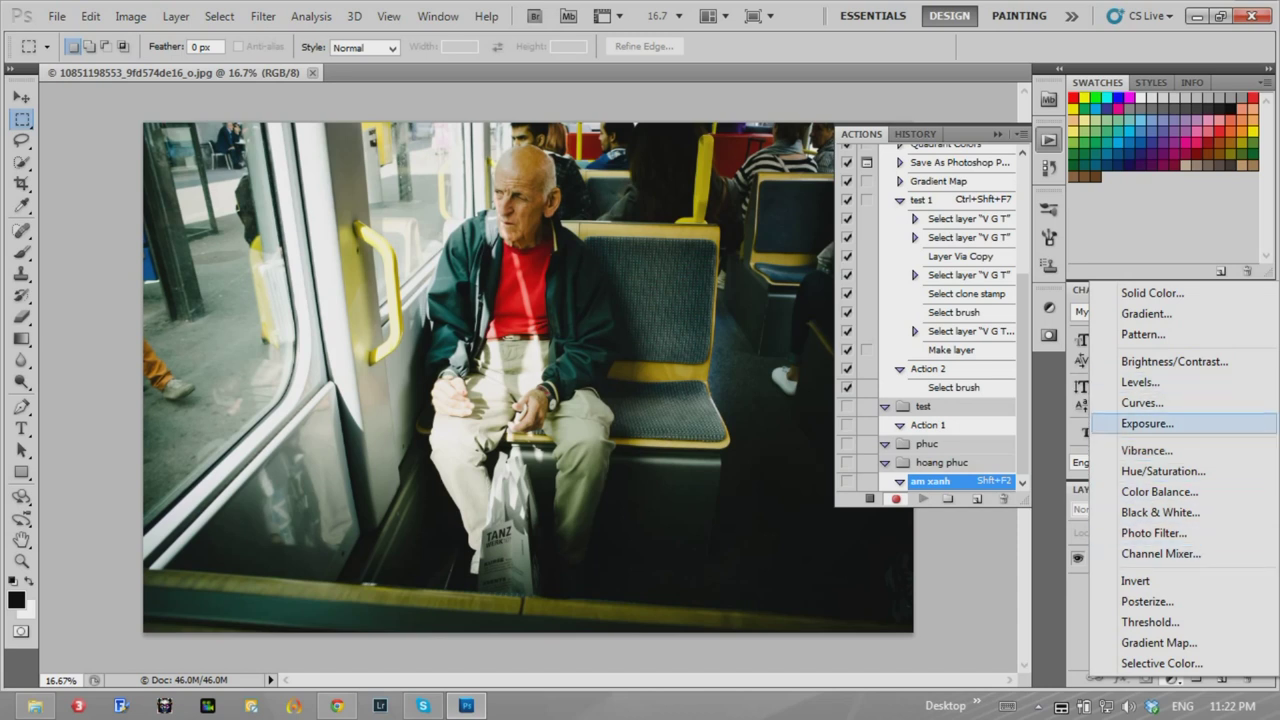
left_click(1147, 423)
left_click_drag(931, 405, 936, 405)
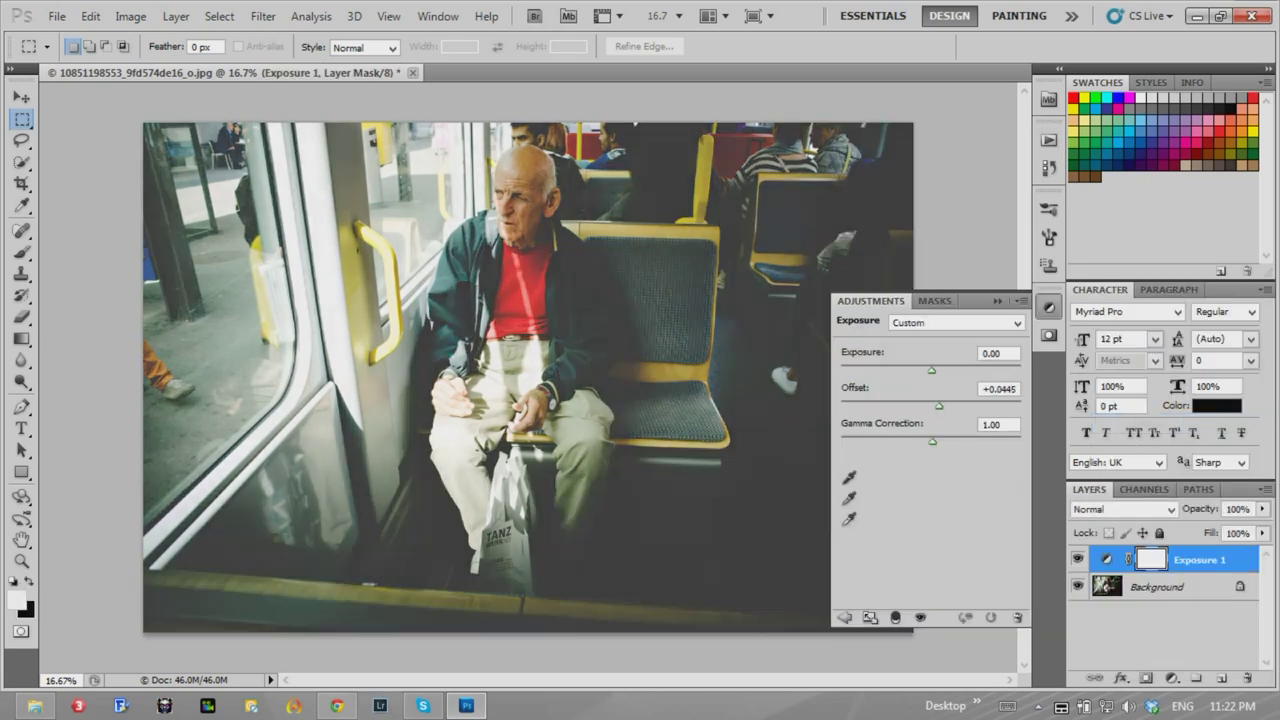
left_click(1048, 307)
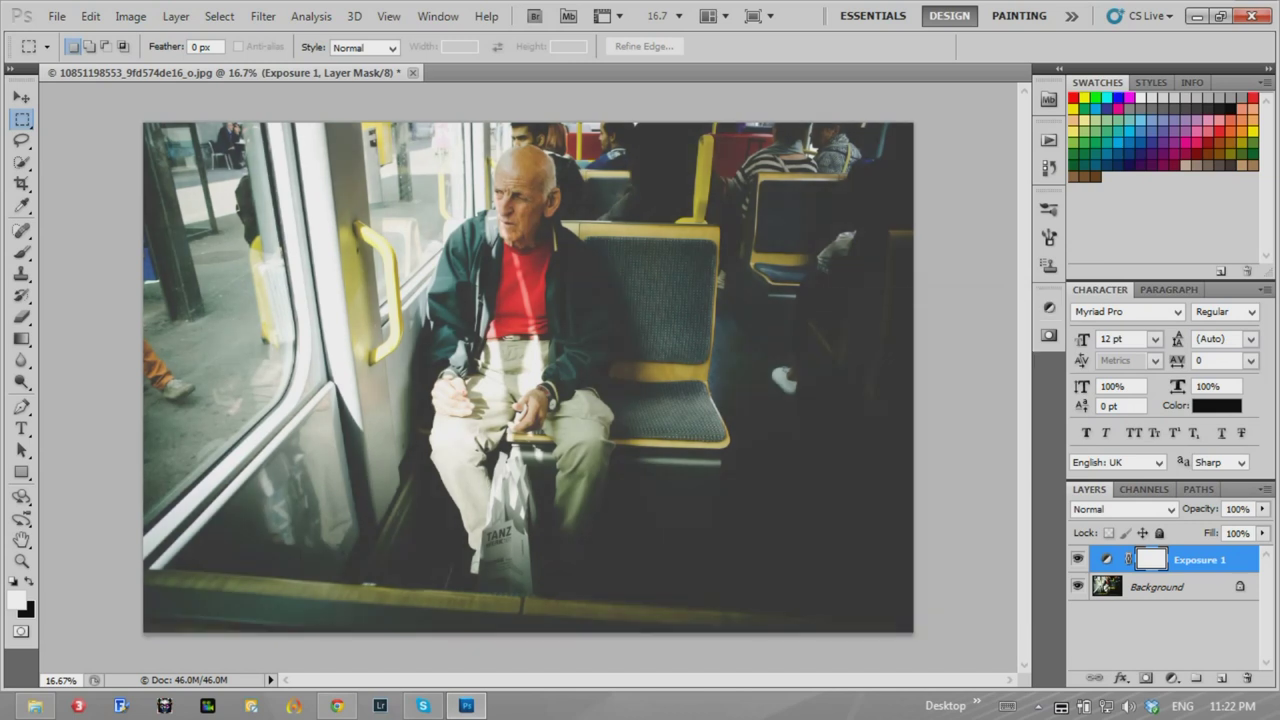
left_click(1172, 678)
left_click(1100, 404)
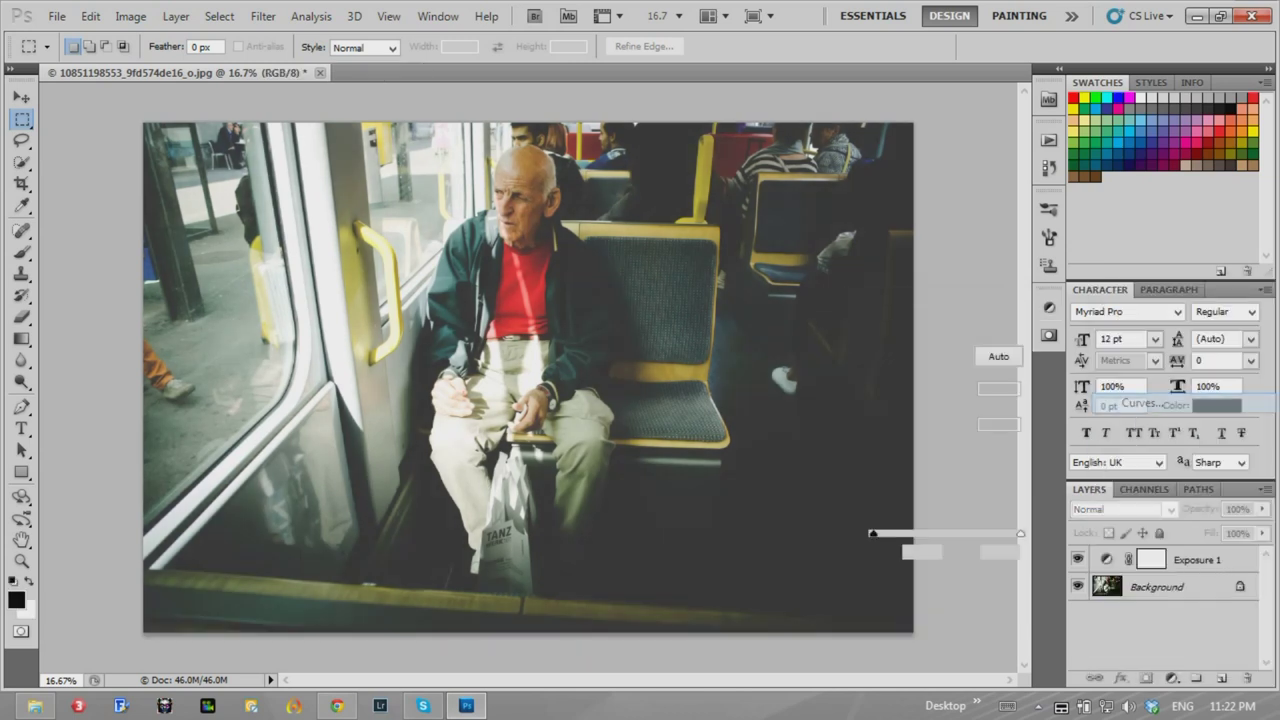
- Darken the overall curve slightly and raise the Blue channel curve for a cool tint
left_click_drag(981, 415, 978, 424)
left_click(917, 357)
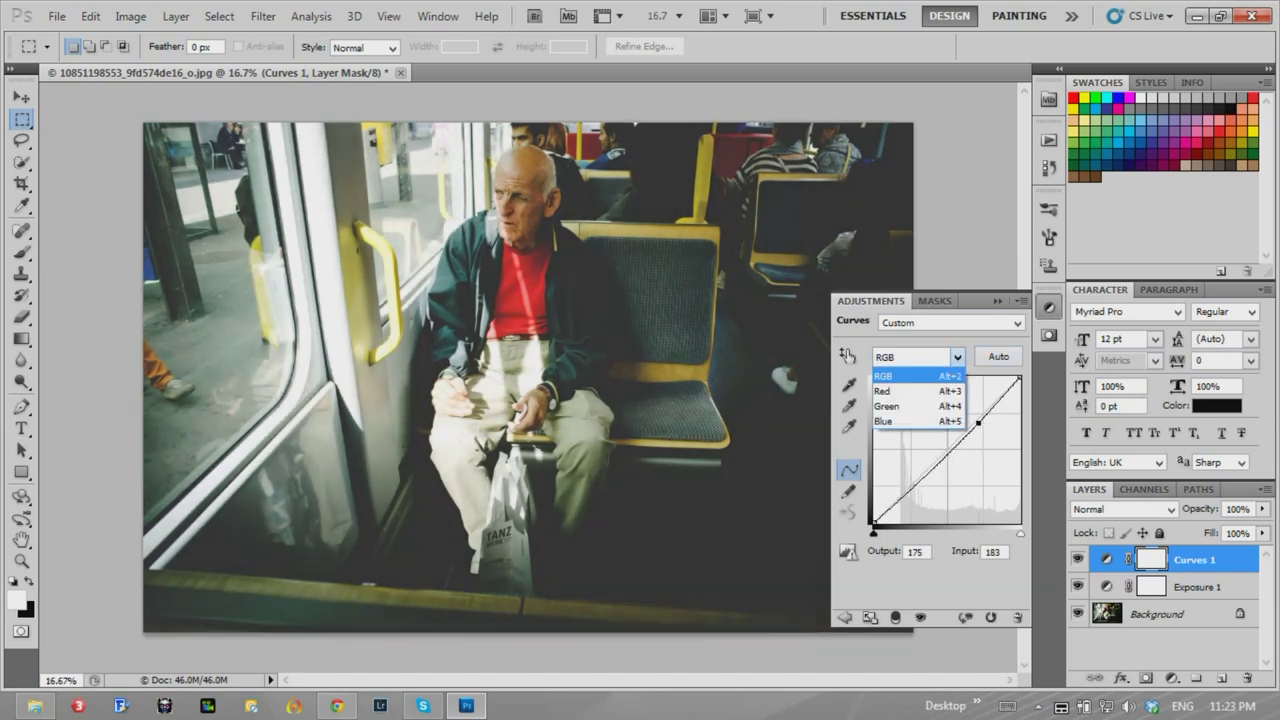
left_click(884, 421)
left_click_drag(978, 424, 979, 409)
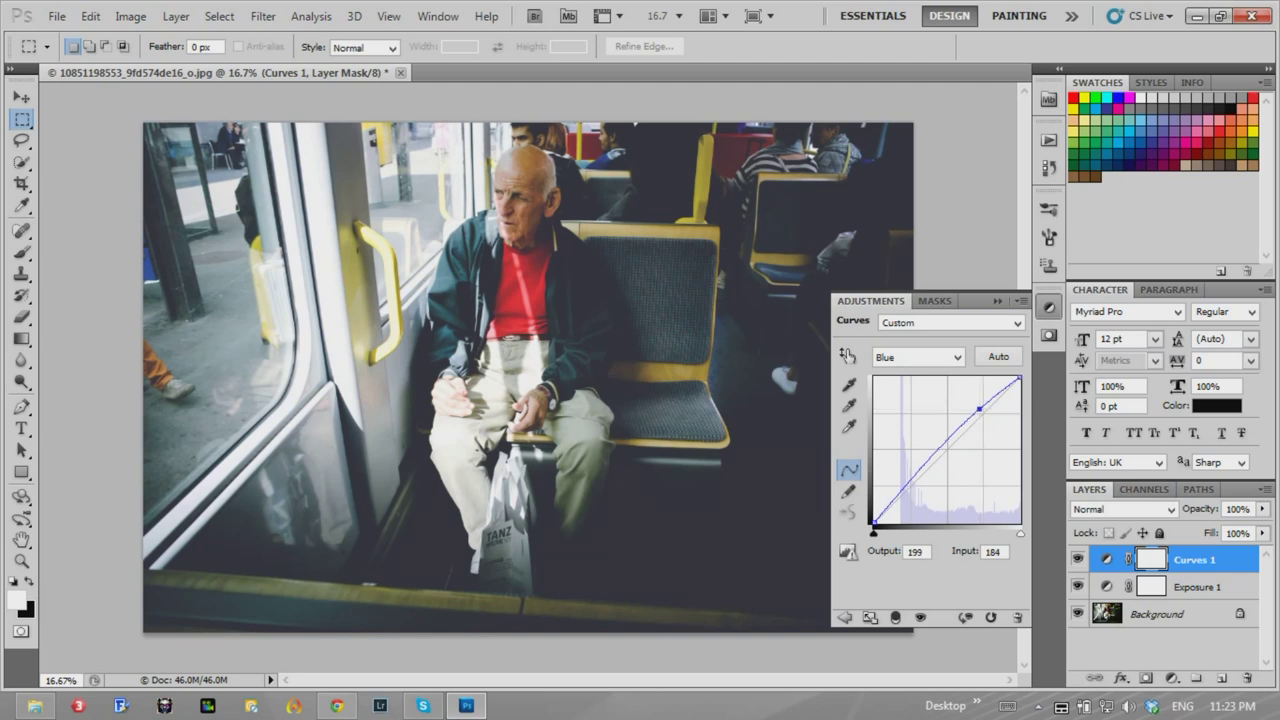
- Lower the Red curve in highlights and shadows and lift Green midtones slightly
left_click(917, 357)
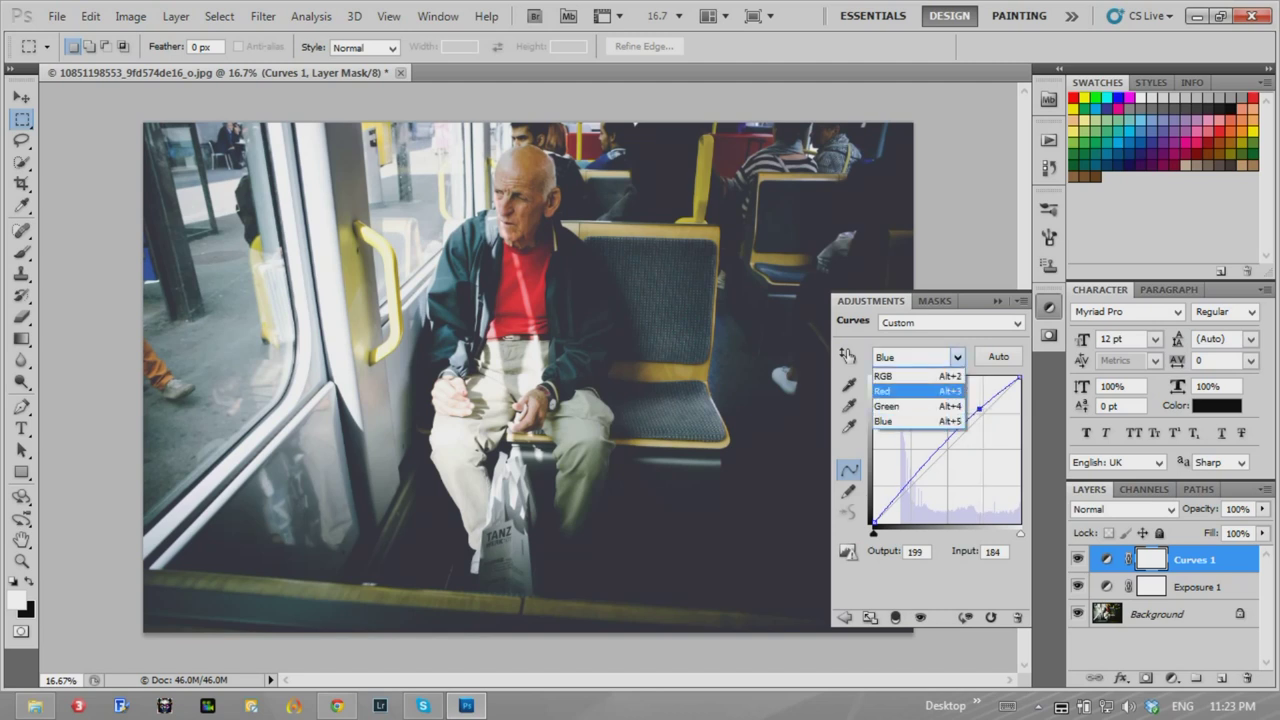
left_click(890, 391)
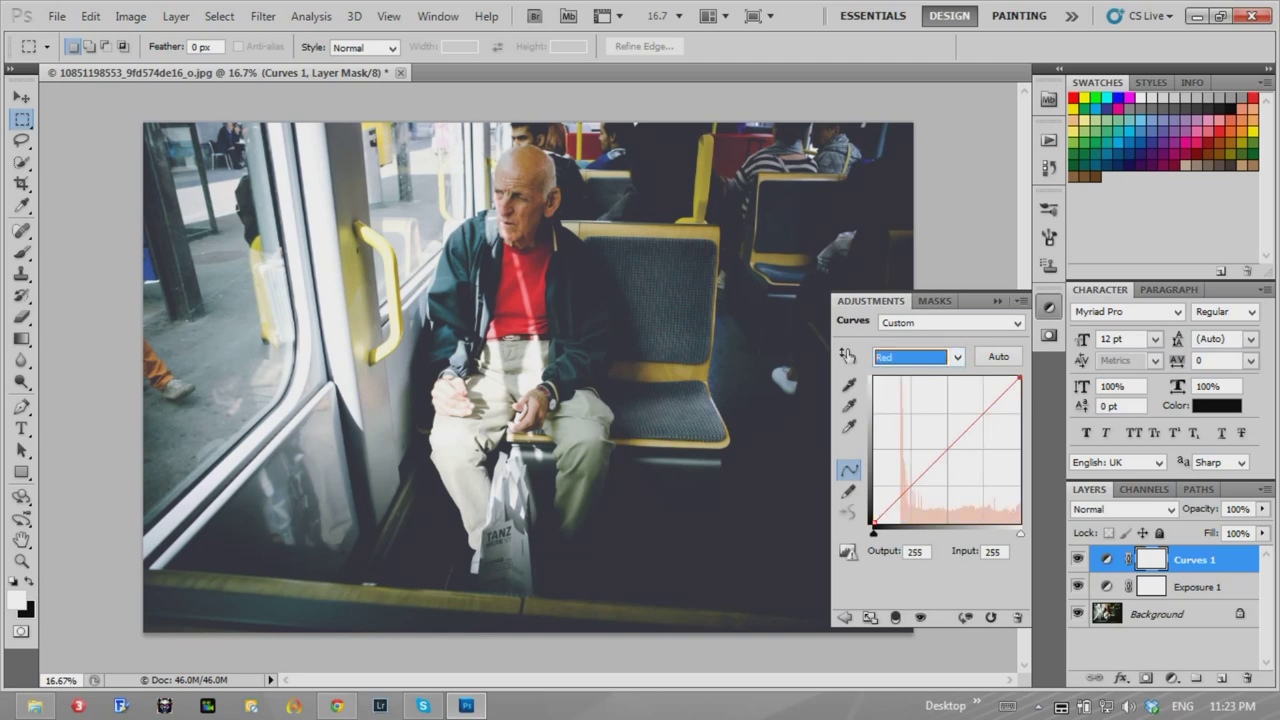
left_click_drag(989, 407, 989, 416)
left_click_drag(910, 485, 901, 495)
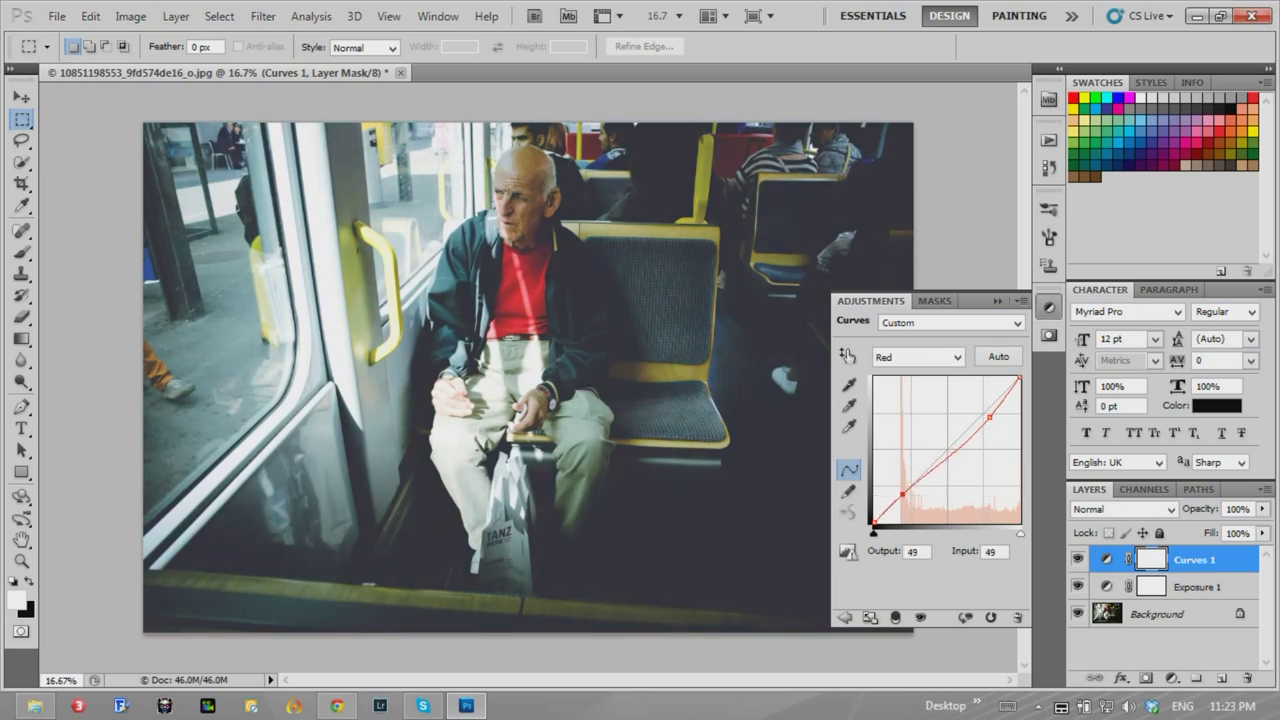
left_click(917, 357)
left_click(890, 405)
left_click_drag(959, 437, 959, 435)
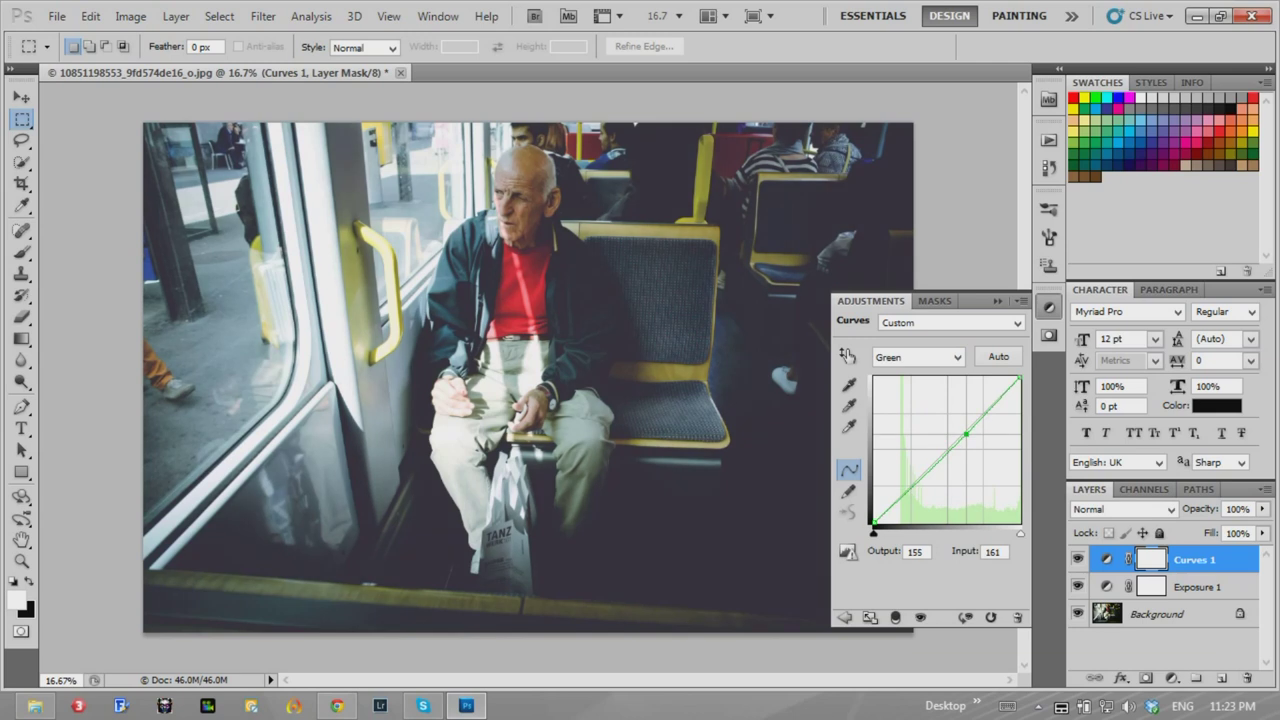
left_click(997, 300)
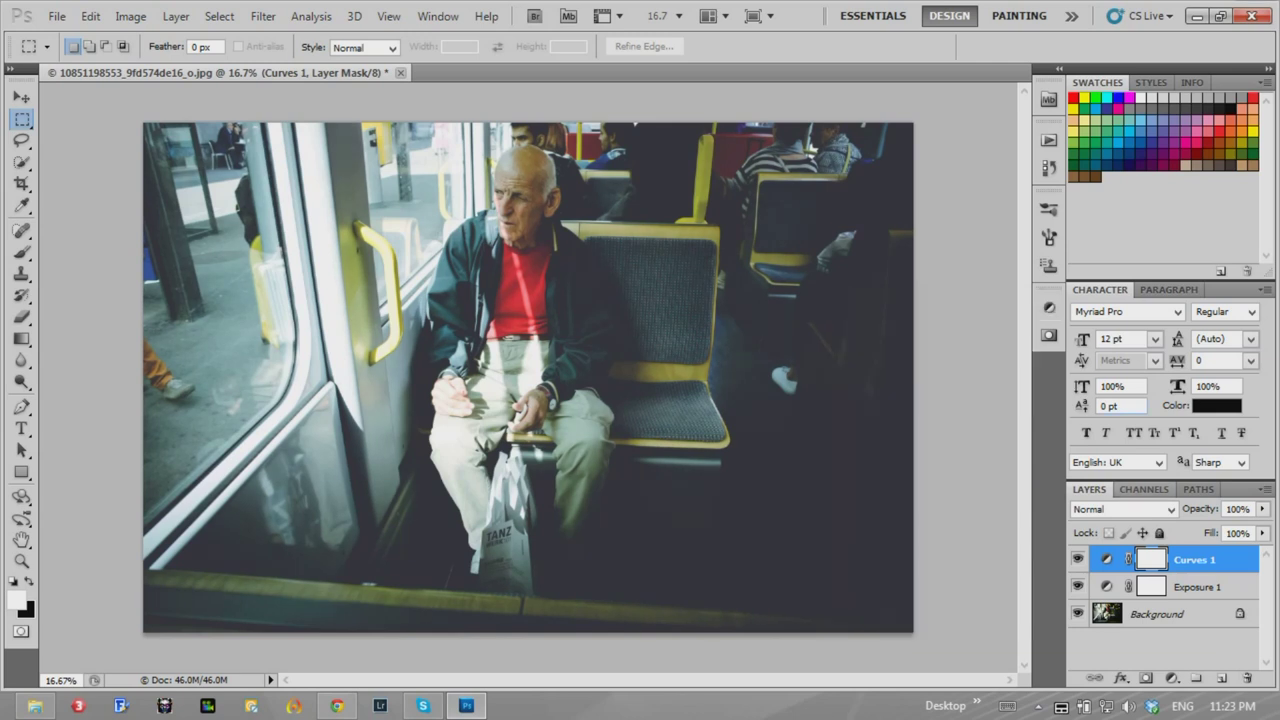
left_click(1165, 645)
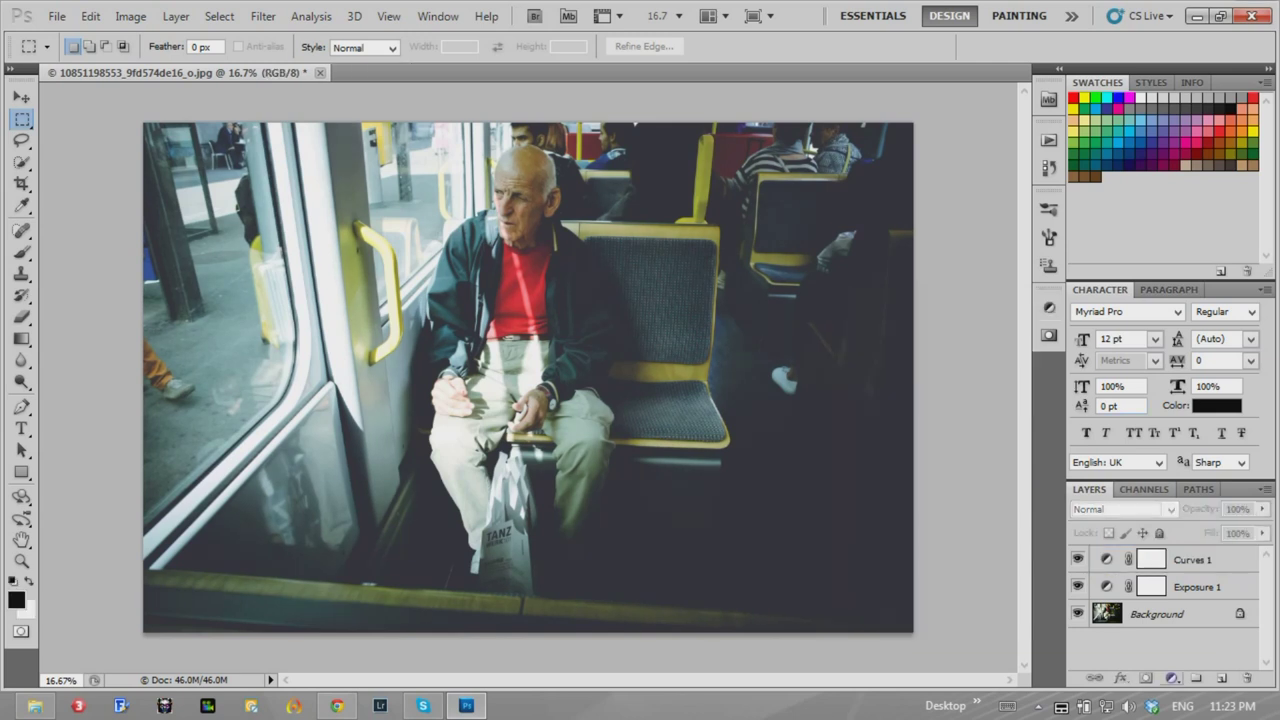
left_click(1172, 678)
- Hide the Exposure 1 layer and then show it again
left_click(1172, 678)
left_click(1077, 586)
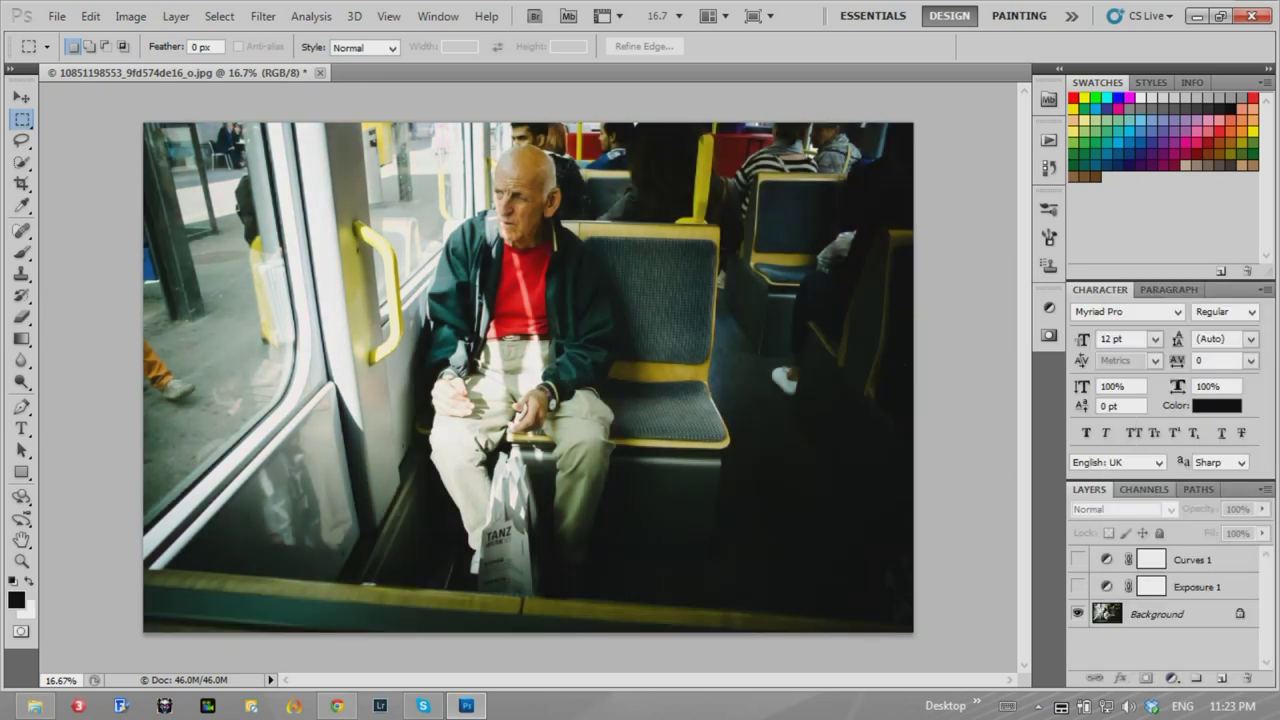
left_click(1077, 586)
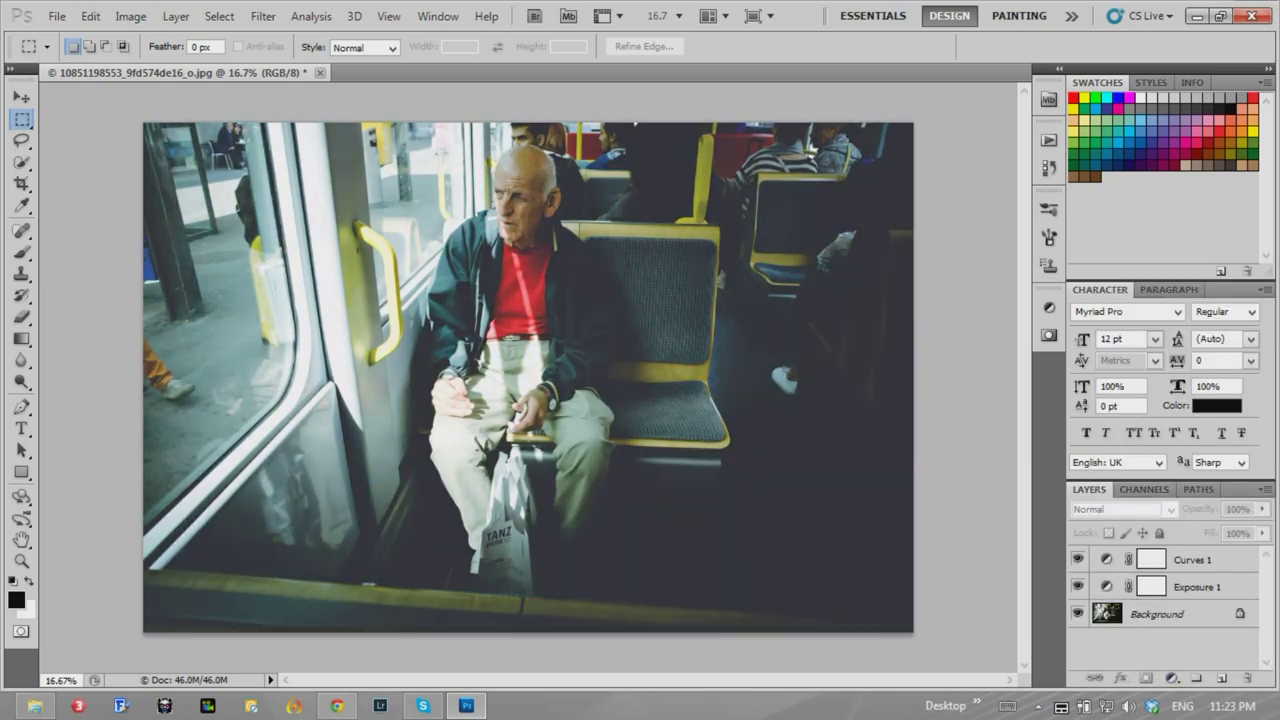
- Stop recording the am xanh action and collapse the custom set
left_click(1048, 139)
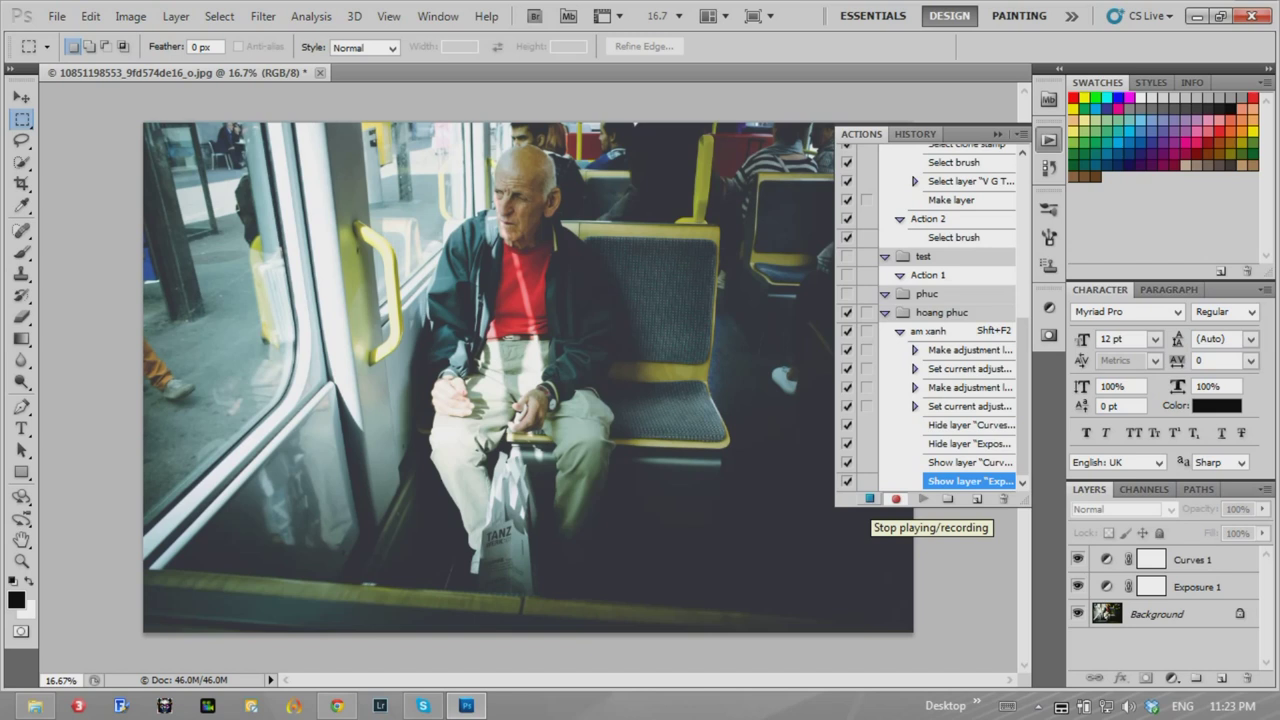
left_click(869, 498)
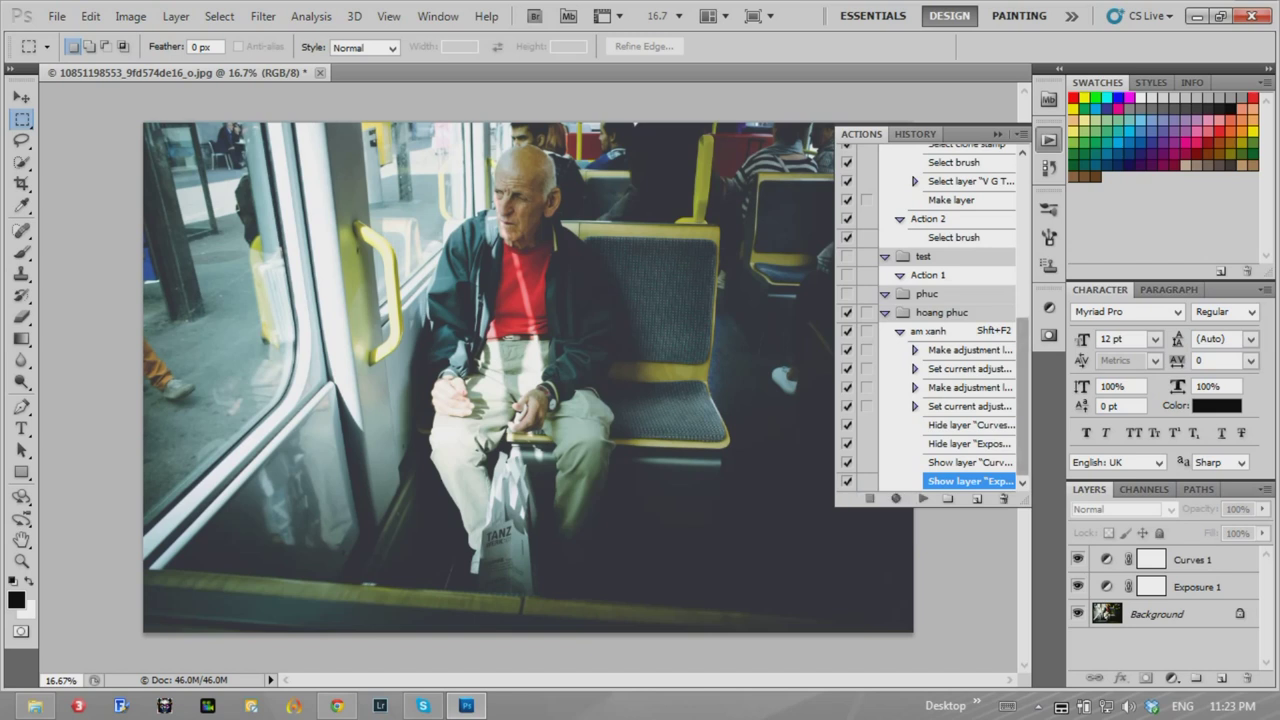
left_click(942, 312)
left_click(884, 312)
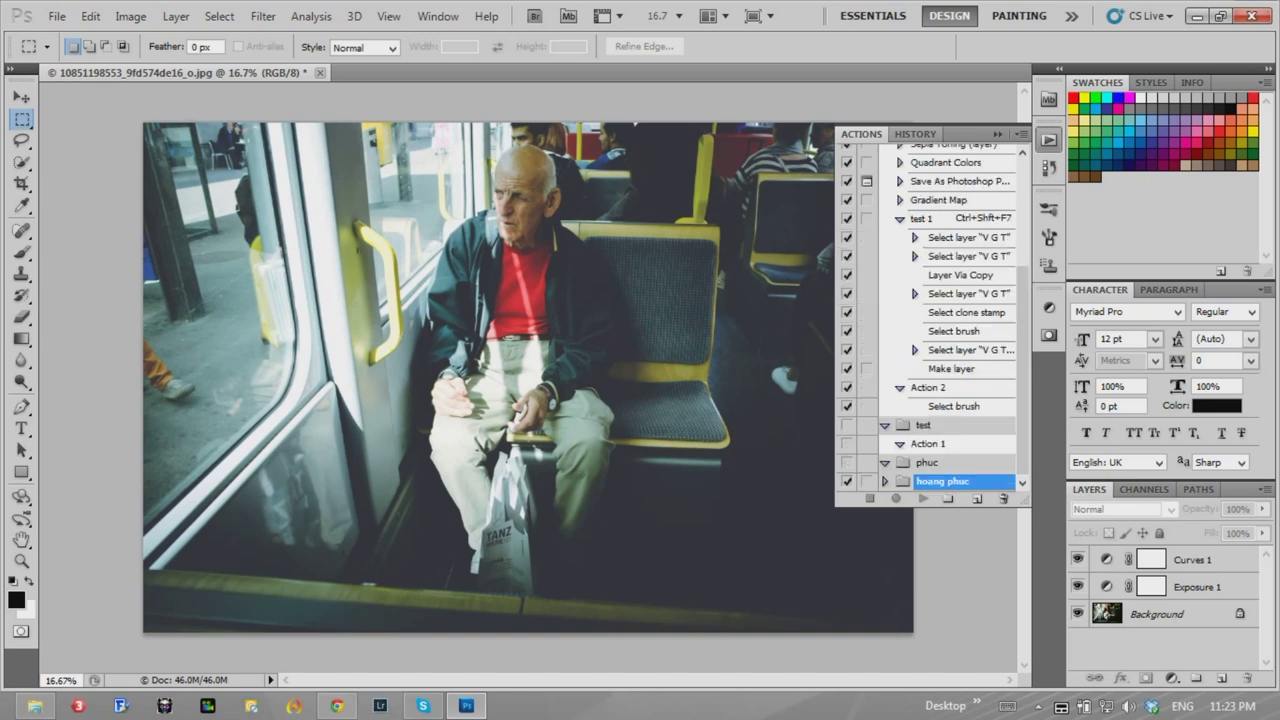
- Re-expand the custom set and collapse the am xanh action to its name, selected
left_click(884, 481)
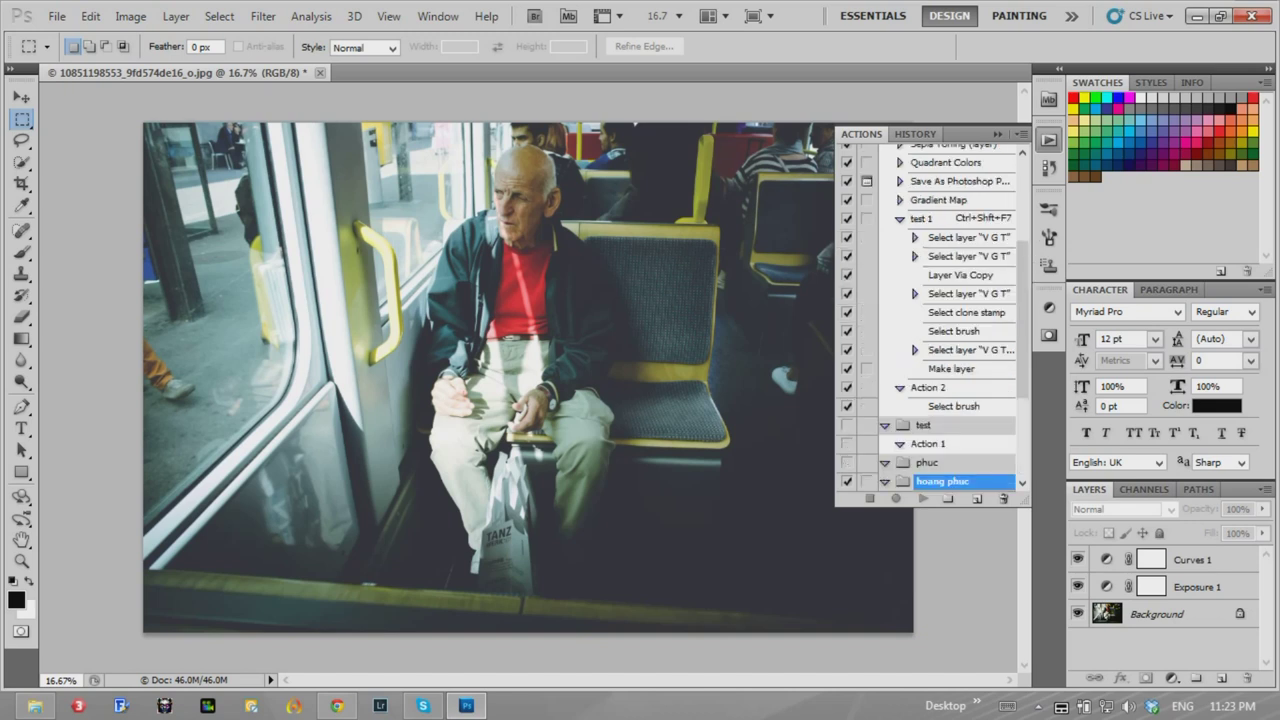
scroll(930, 317, "down", 3)
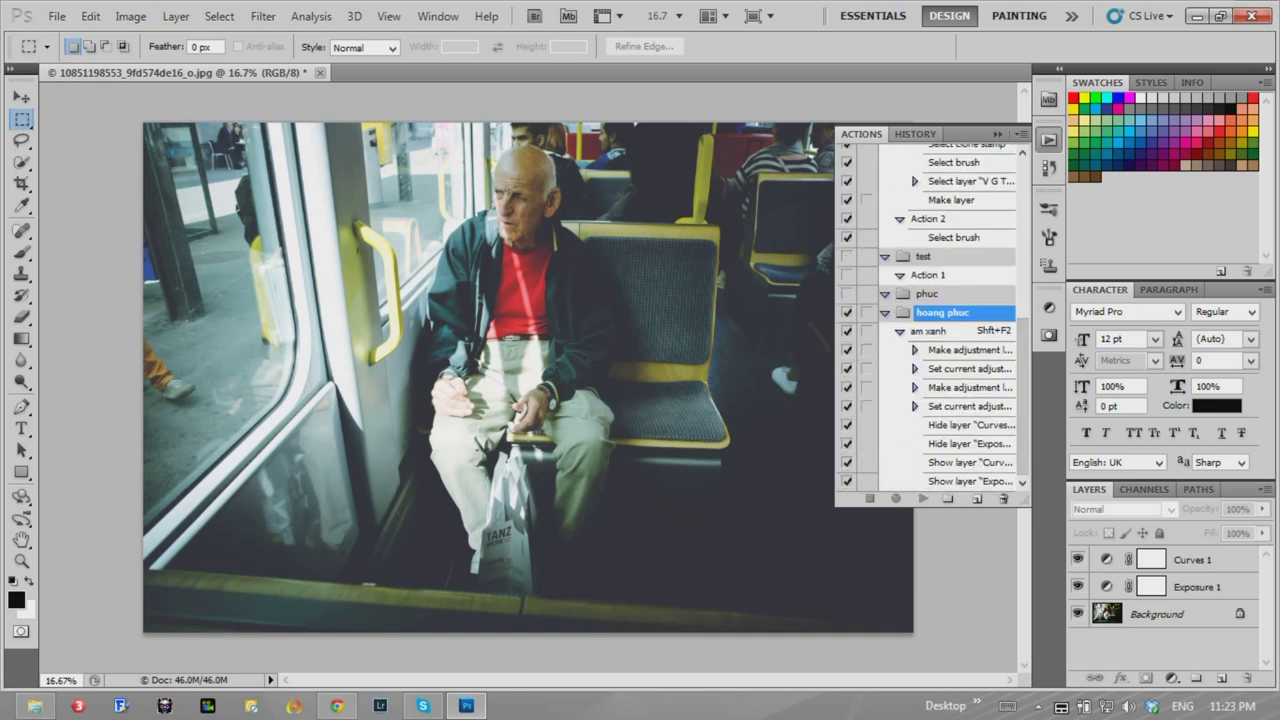
left_click(900, 331)
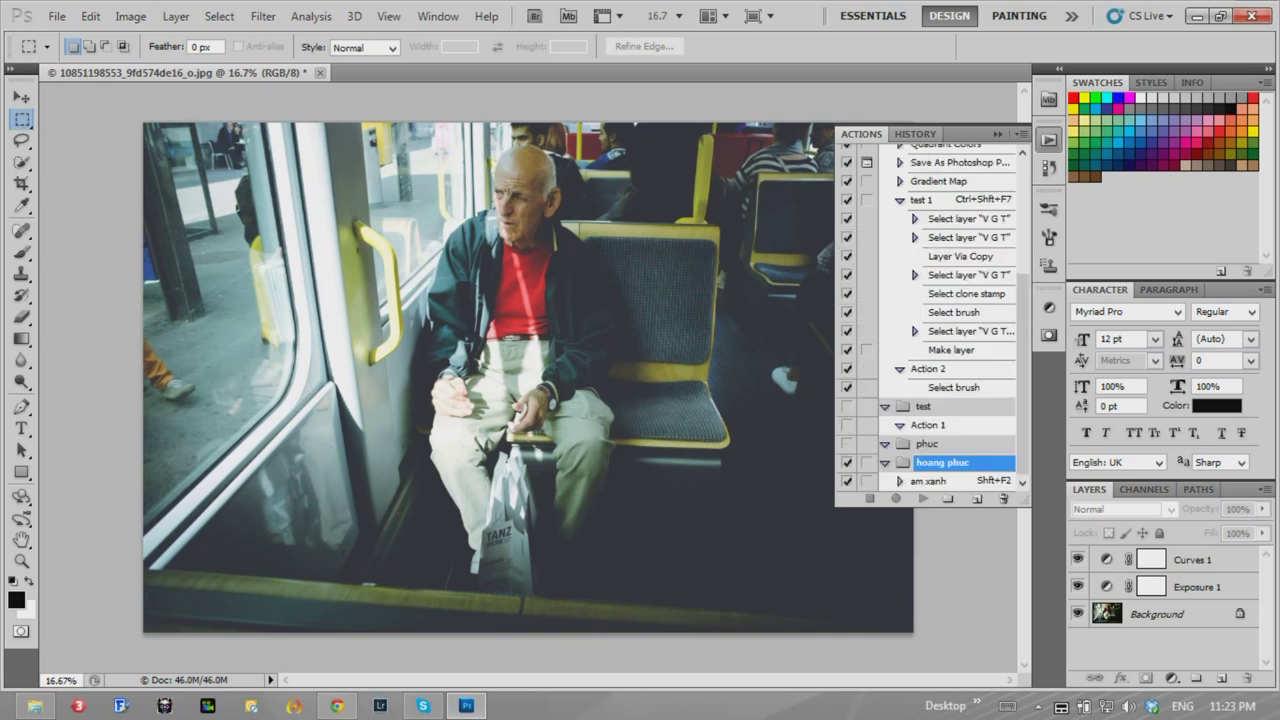
left_click(930, 481)
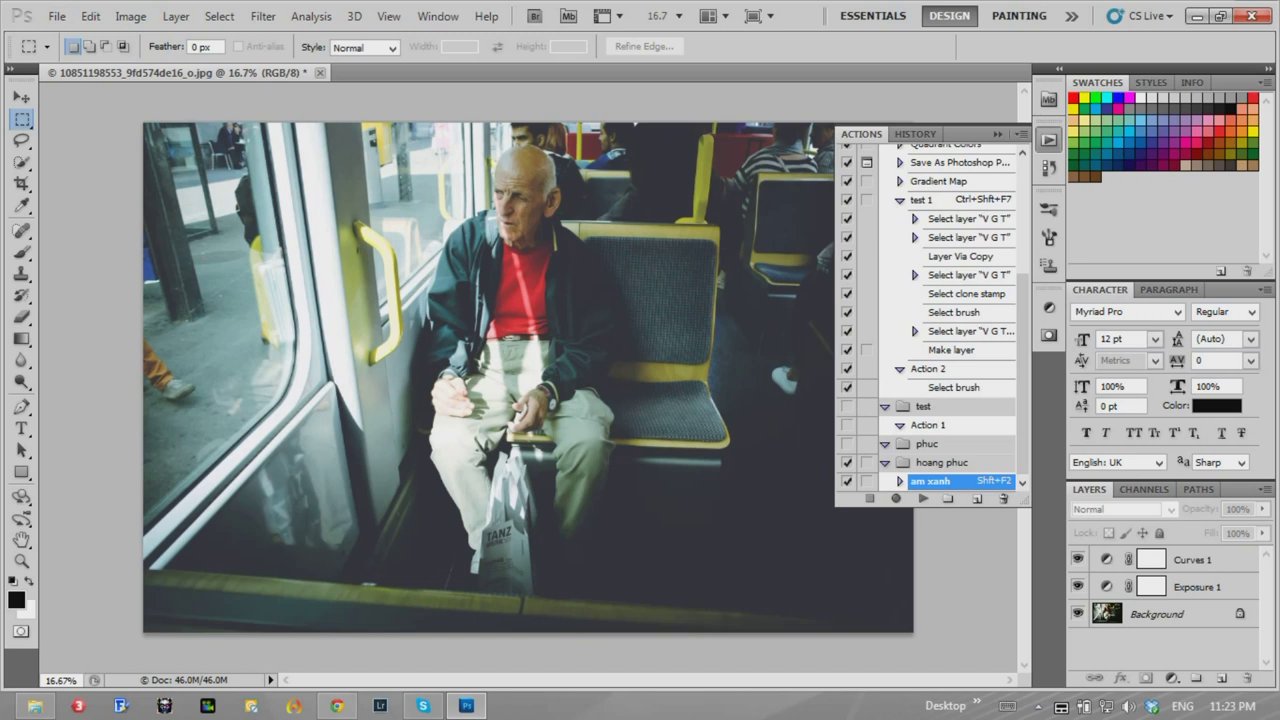
left_click(1021, 133)
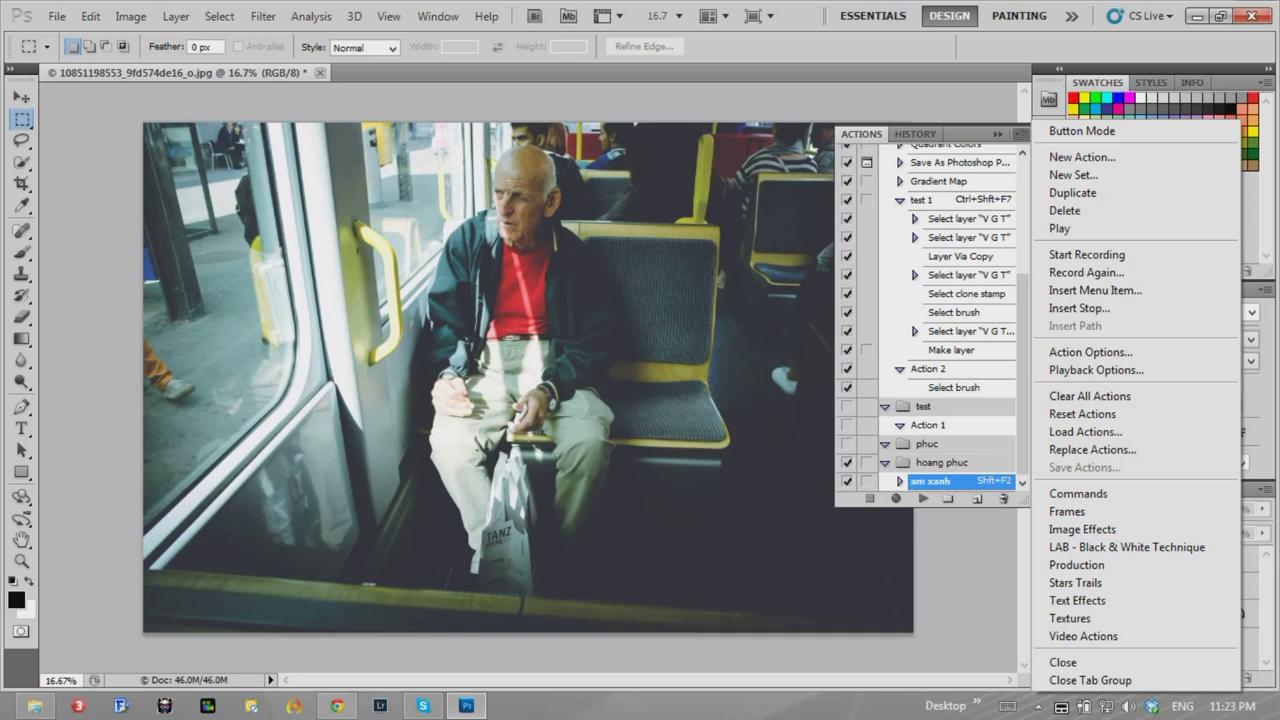
key("Escape")
- Save the custom action set to the Desktop as an .atn file and check it there
left_click(942, 462)
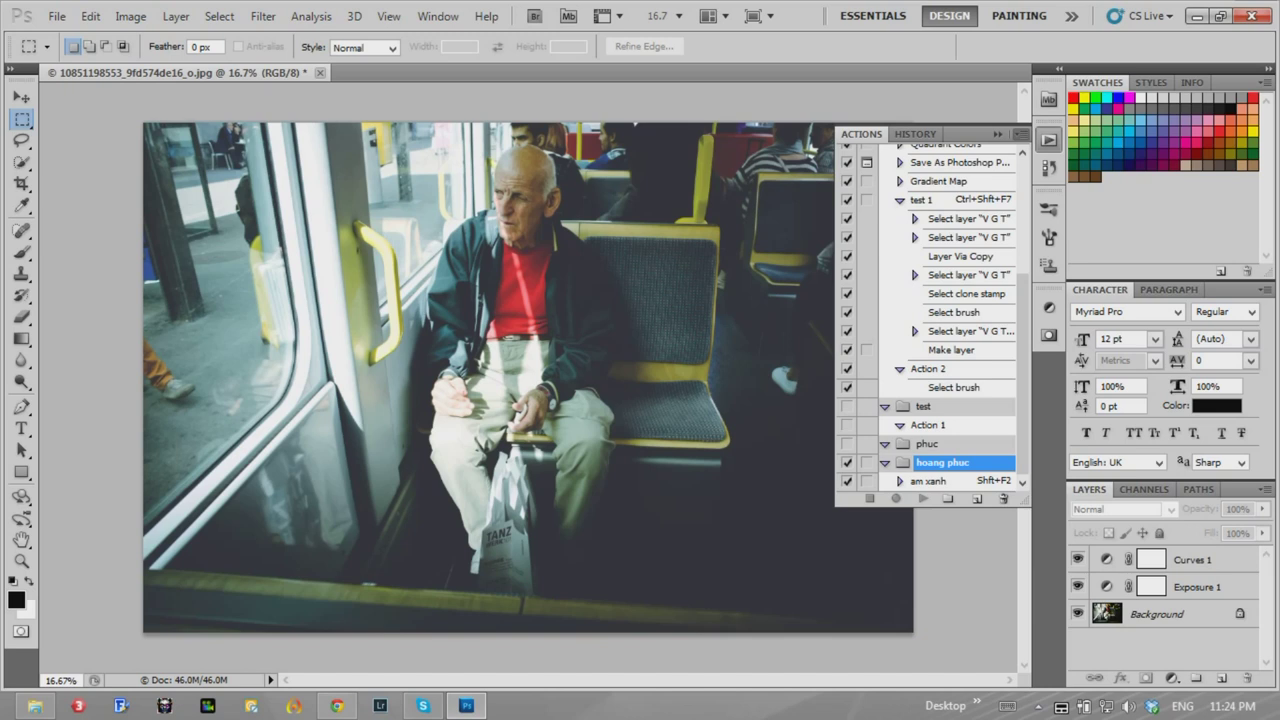
left_click(1020, 133)
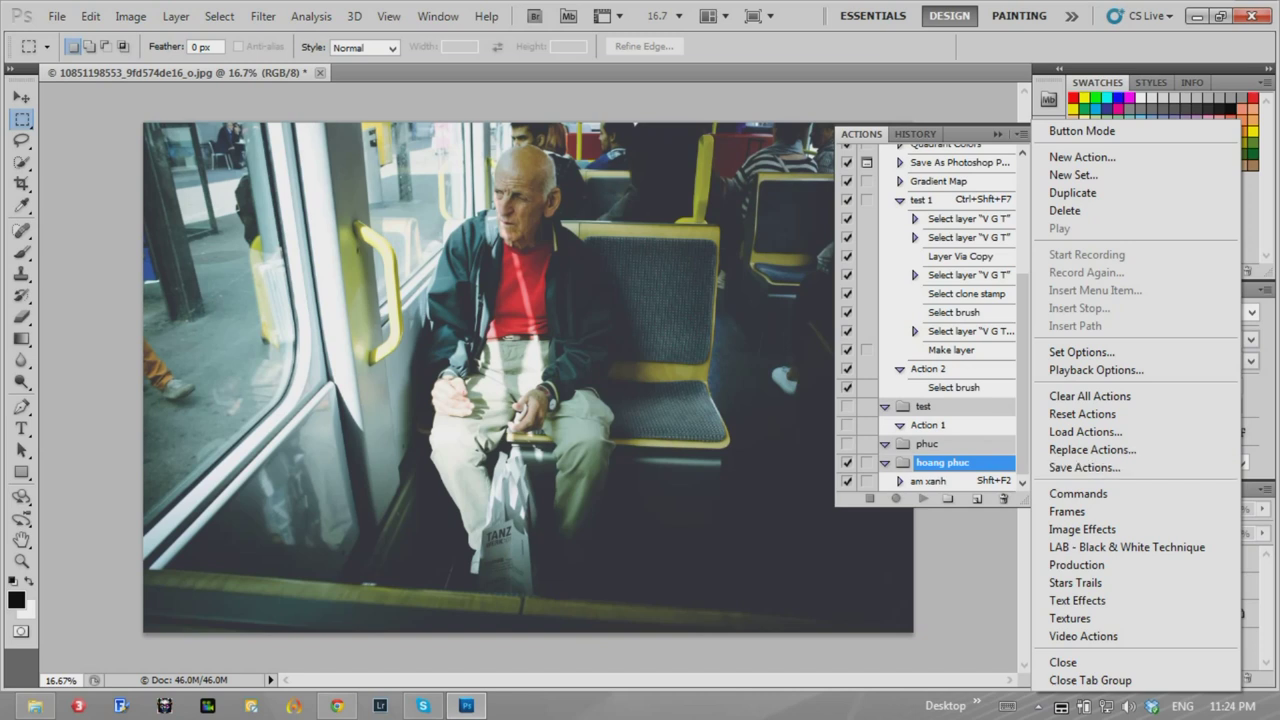
key("Escape")
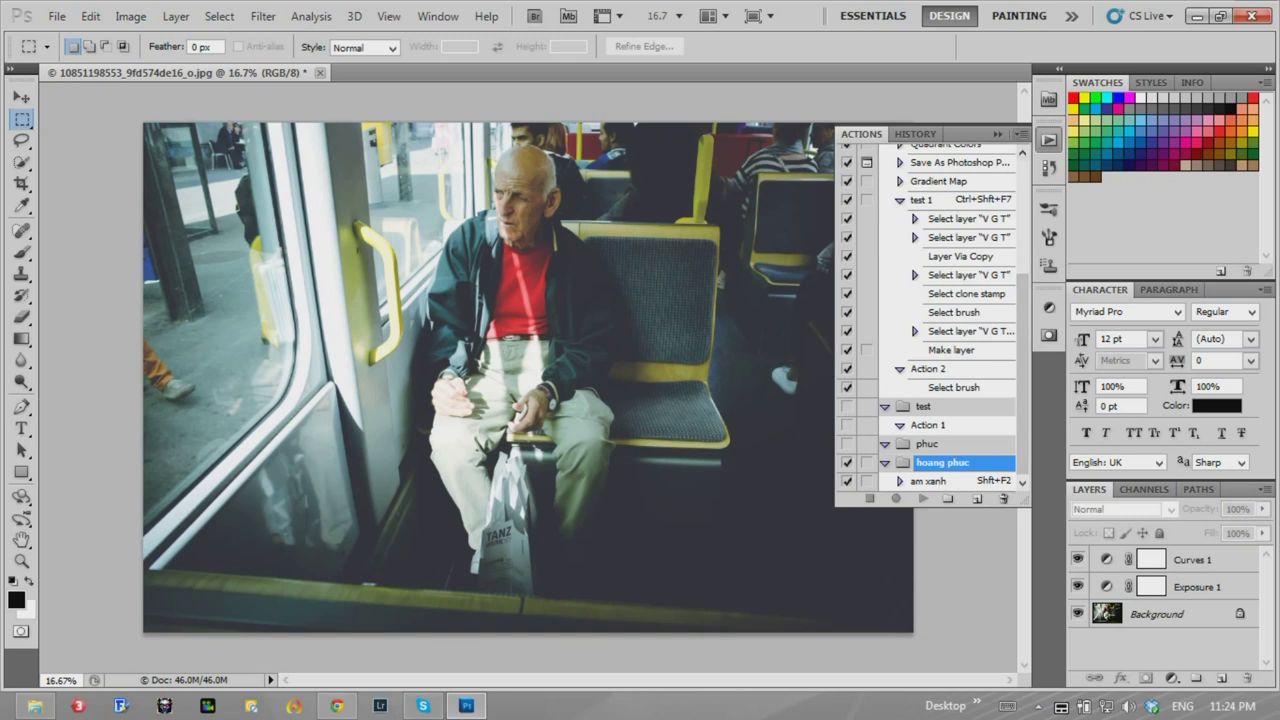
left_click(1020, 133)
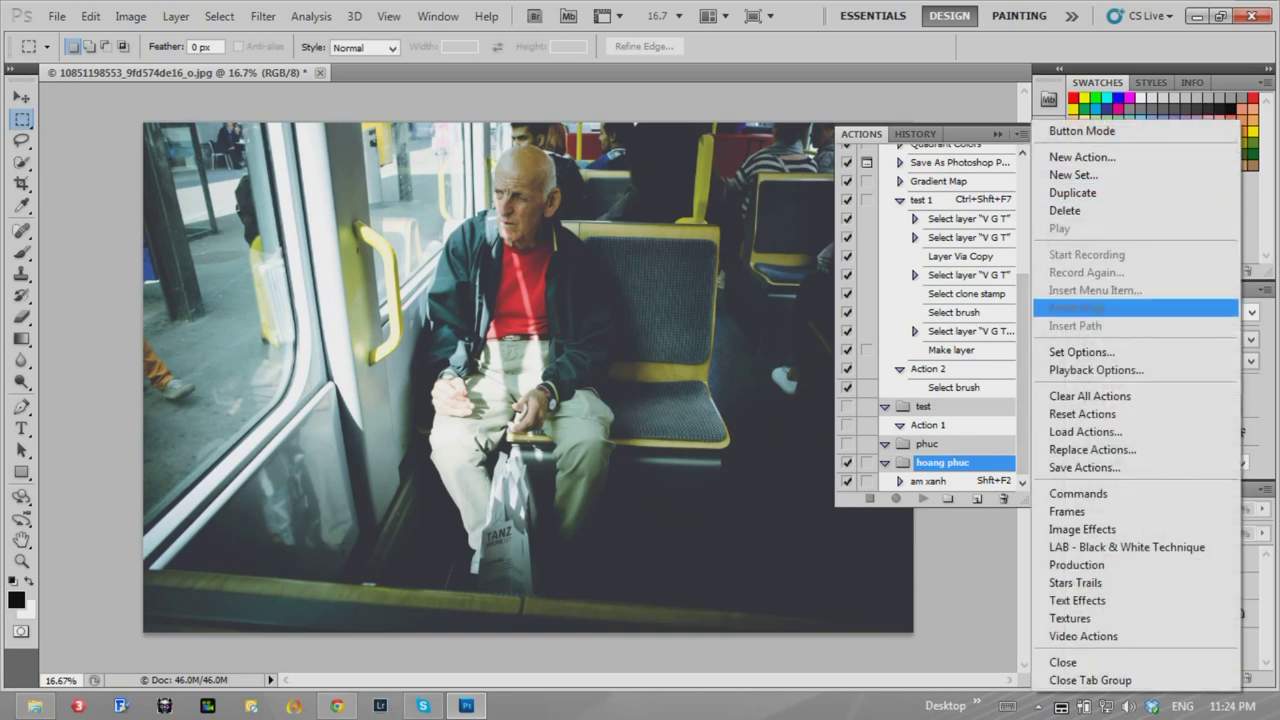
left_click(1083, 467)
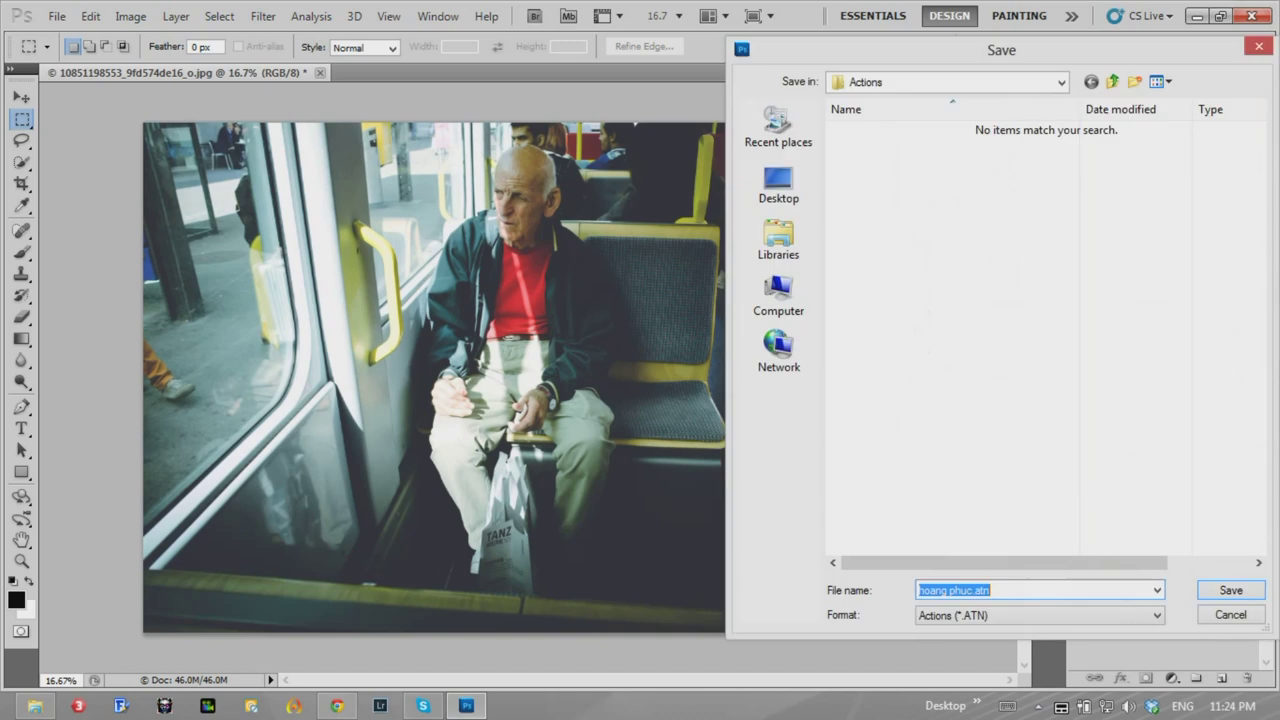
left_click(778, 183)
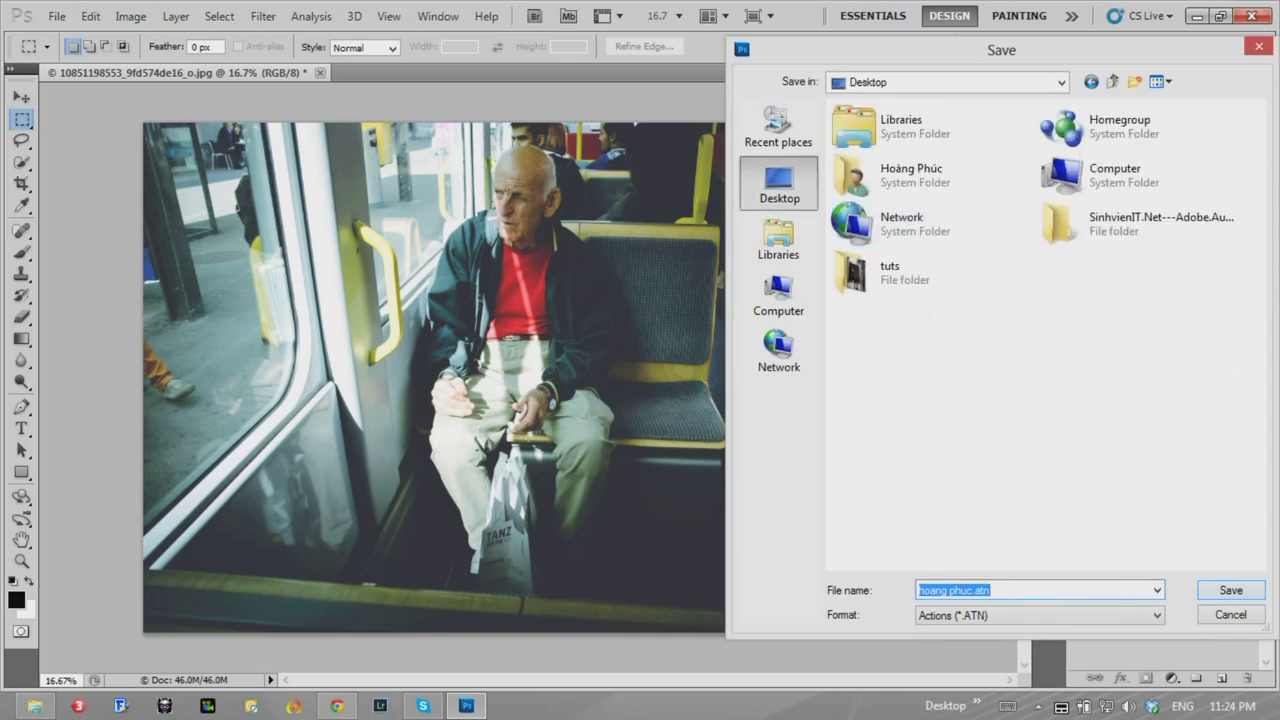
key("Return")
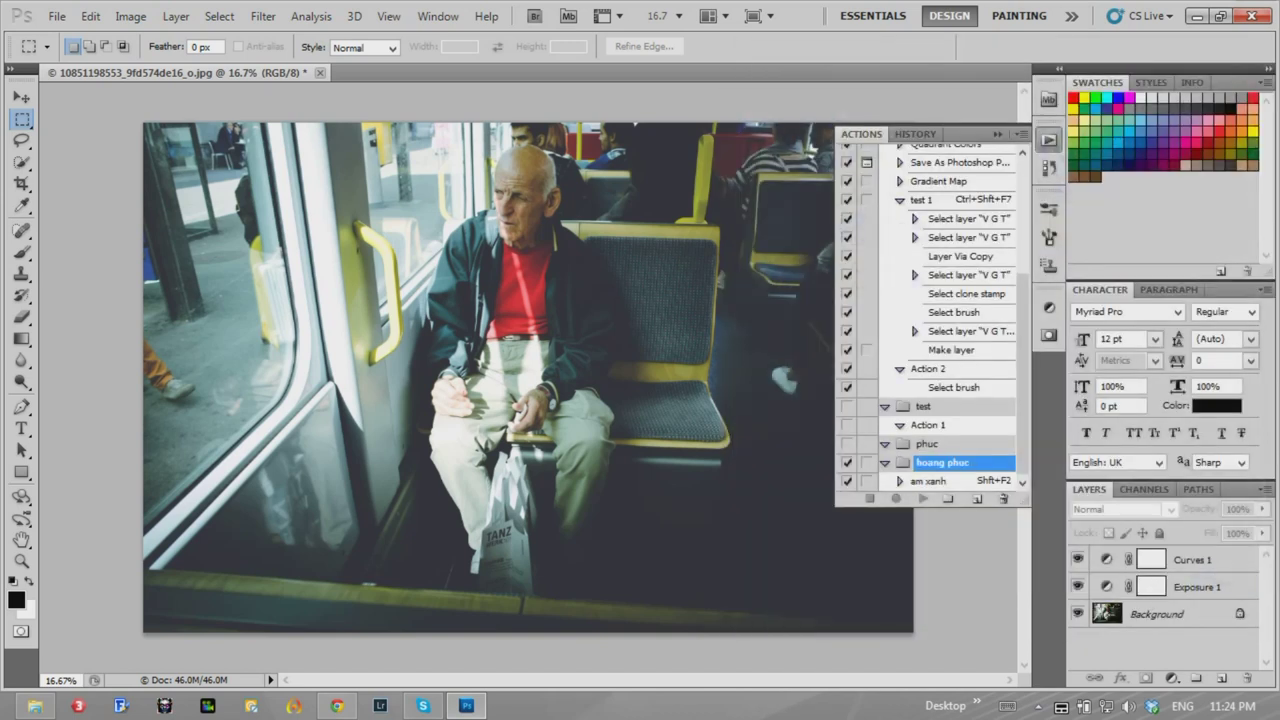
key("super+d")
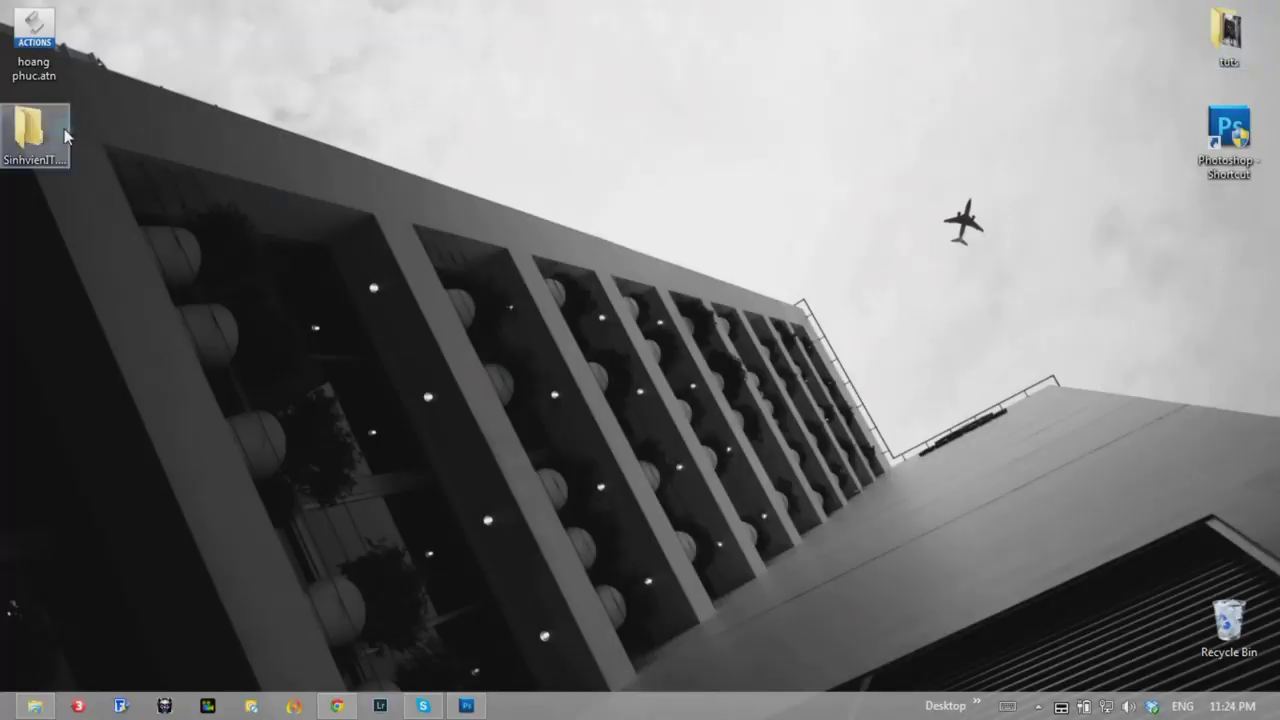
- Close the bus photo without saving its changes
left_click(35, 42)
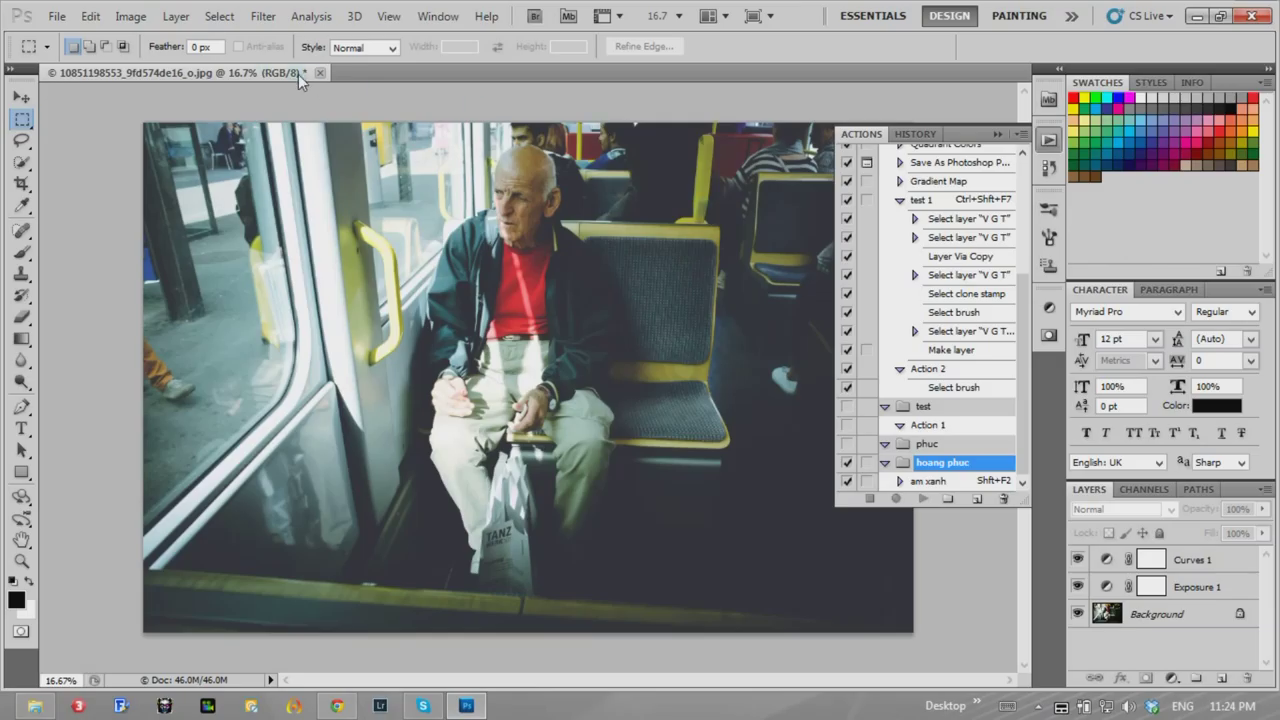
left_click(321, 72)
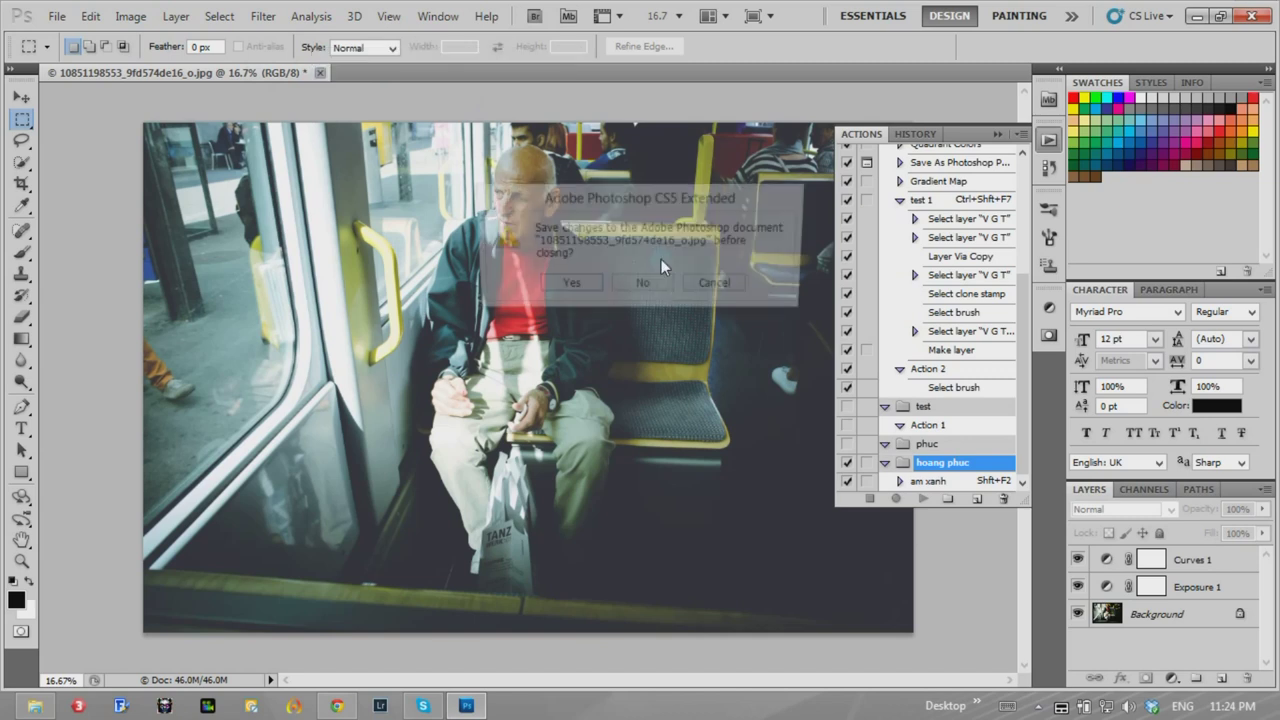
left_click(646, 288)
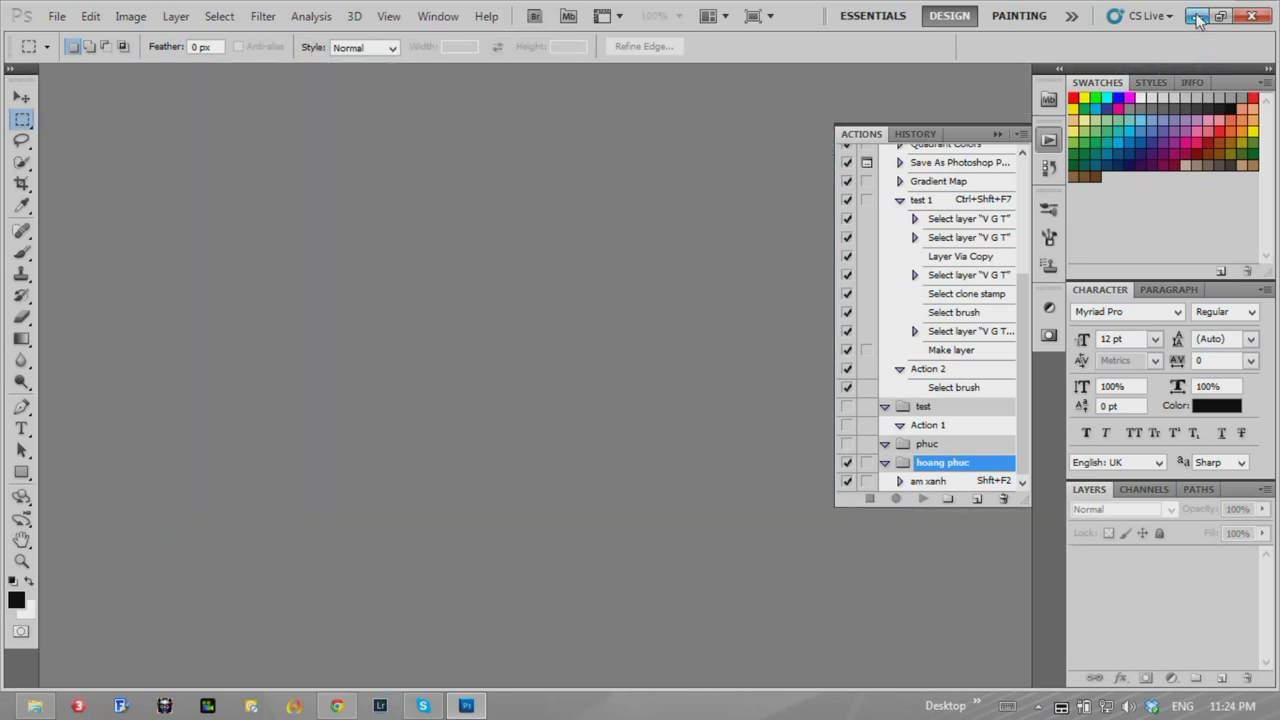
- Restore Photoshop and start opening a photo from the stock folder
left_click(1197, 18)
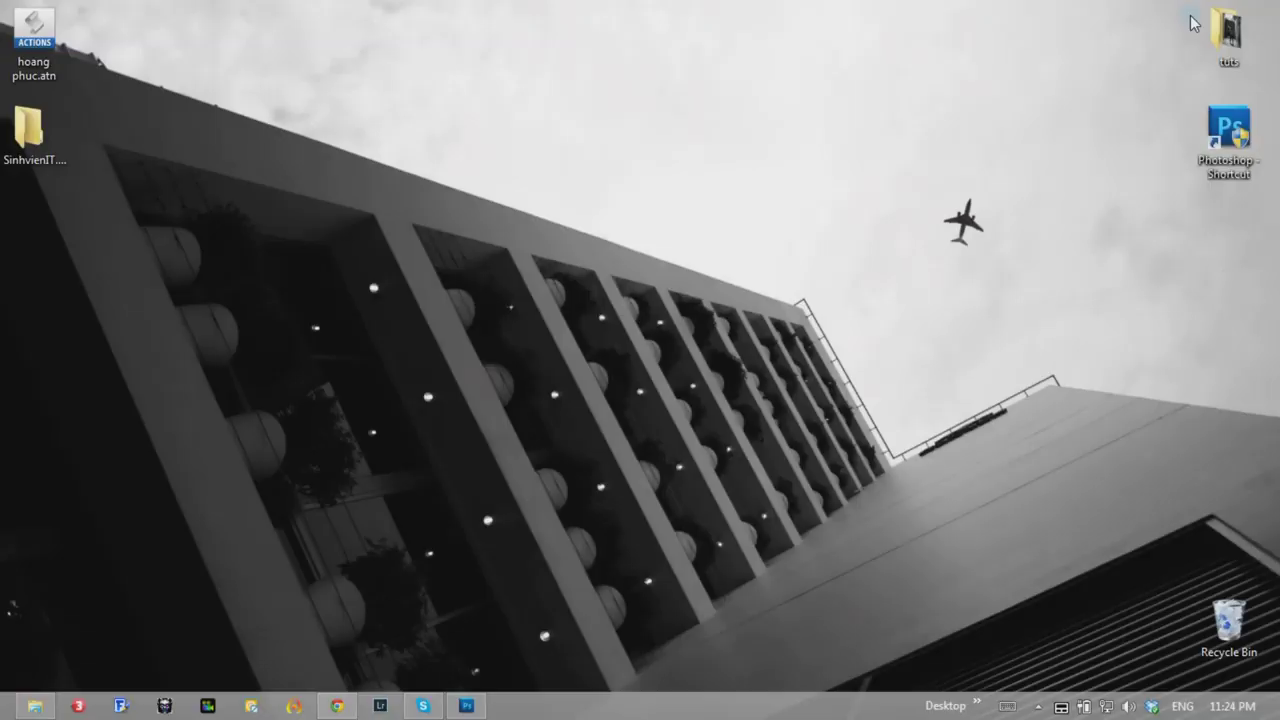
left_click(466, 706)
left_click(57, 16)
left_click(64, 53)
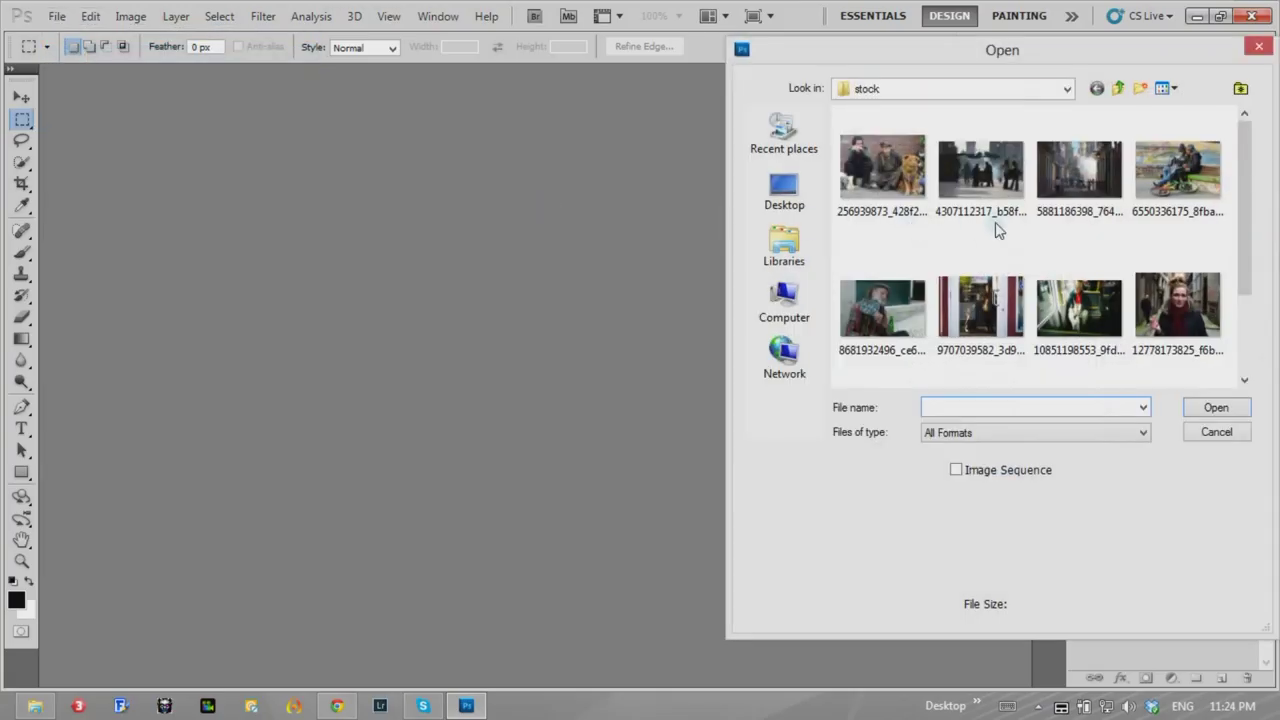
- Open the street vendor photo from stock and play the am xanh action on it
left_click(975, 175)
left_click(1216, 407)
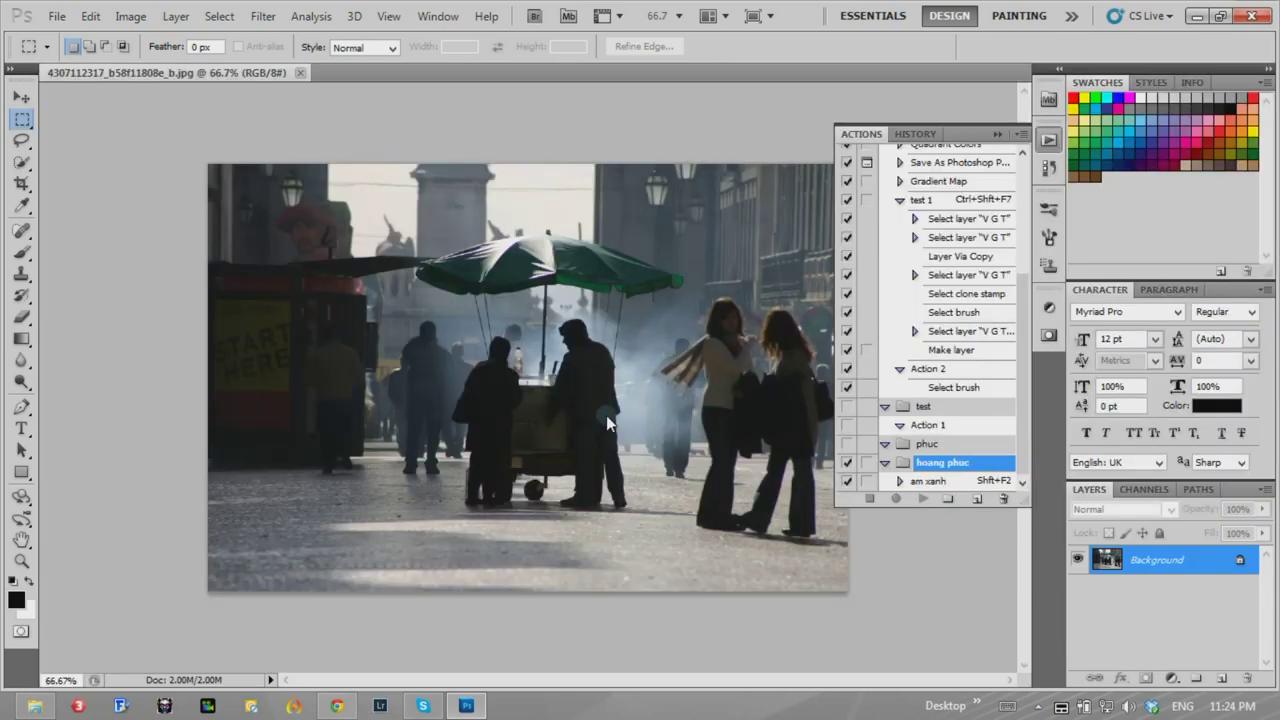
left_click(921, 482)
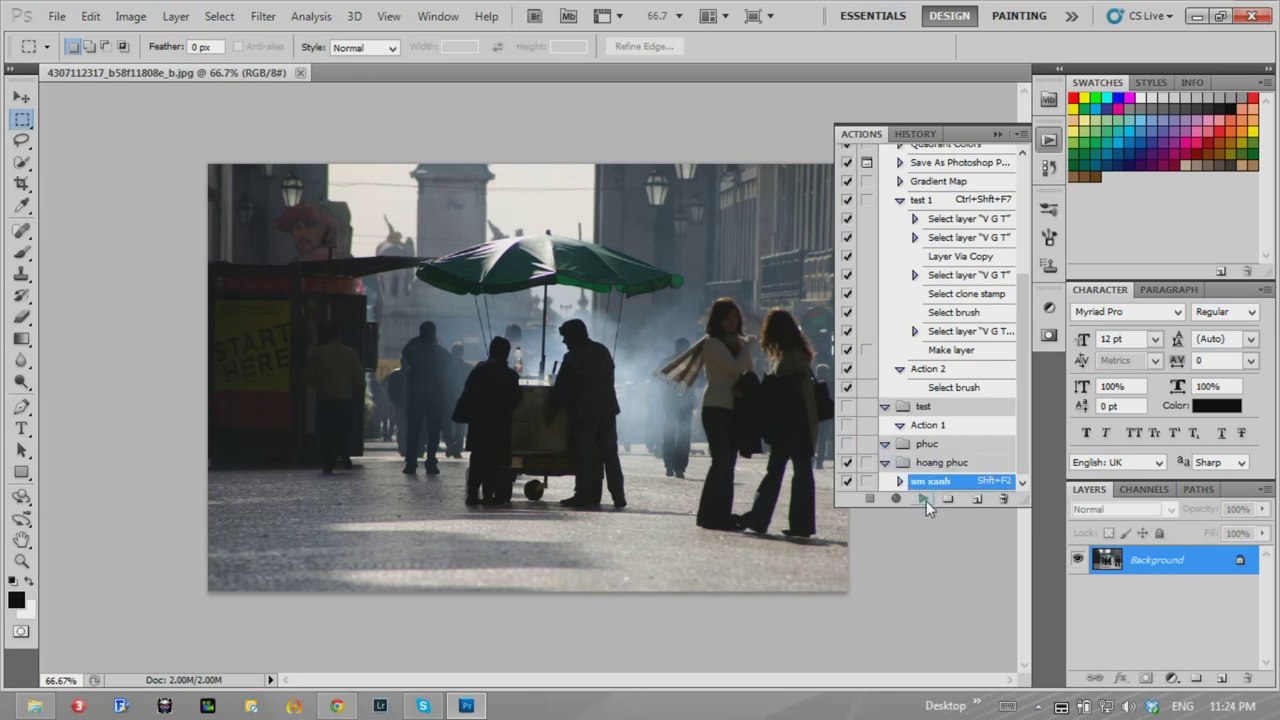
left_click(924, 499)
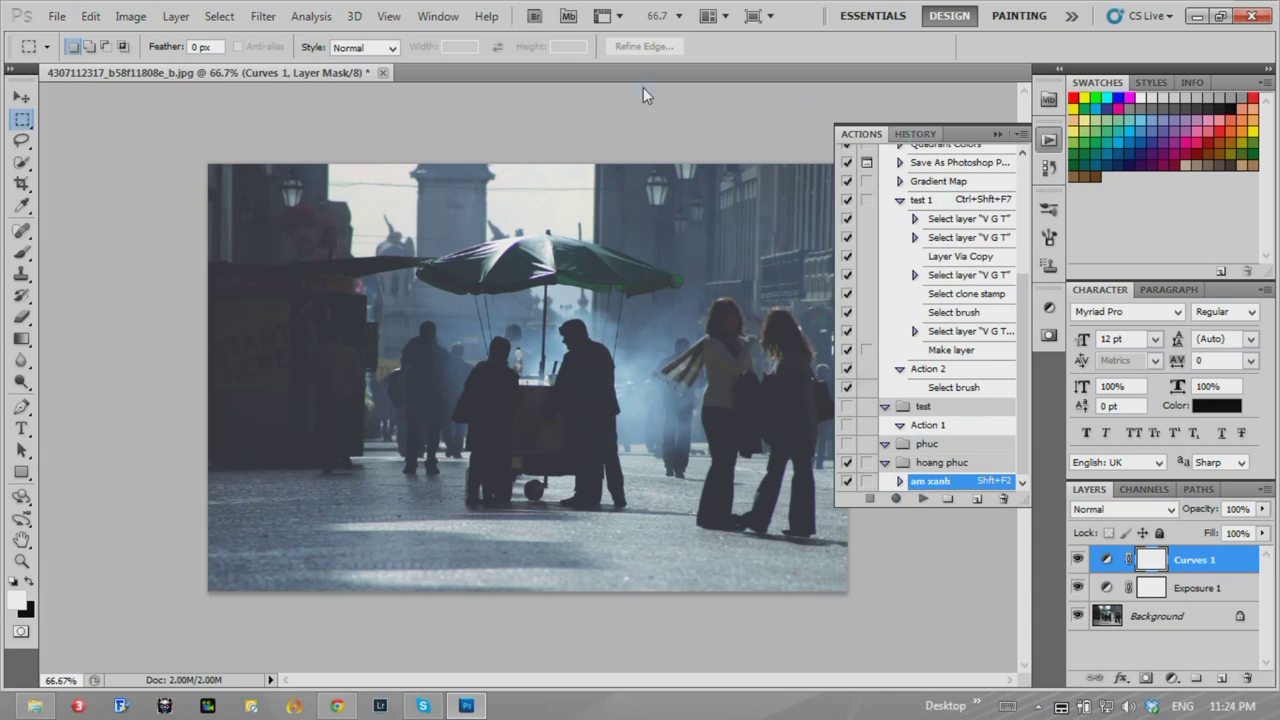
- Close the street photo without saving its changes
left_click(381, 74)
left_click(636, 291)
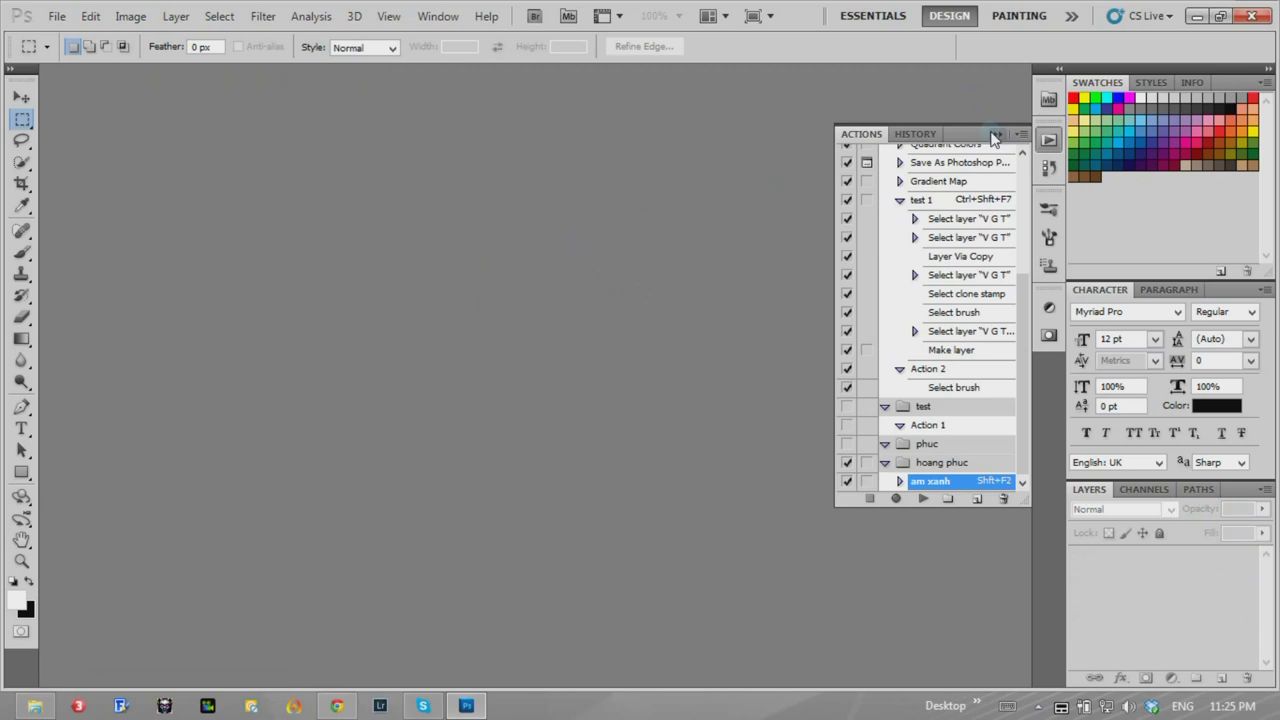
left_click(928, 464)
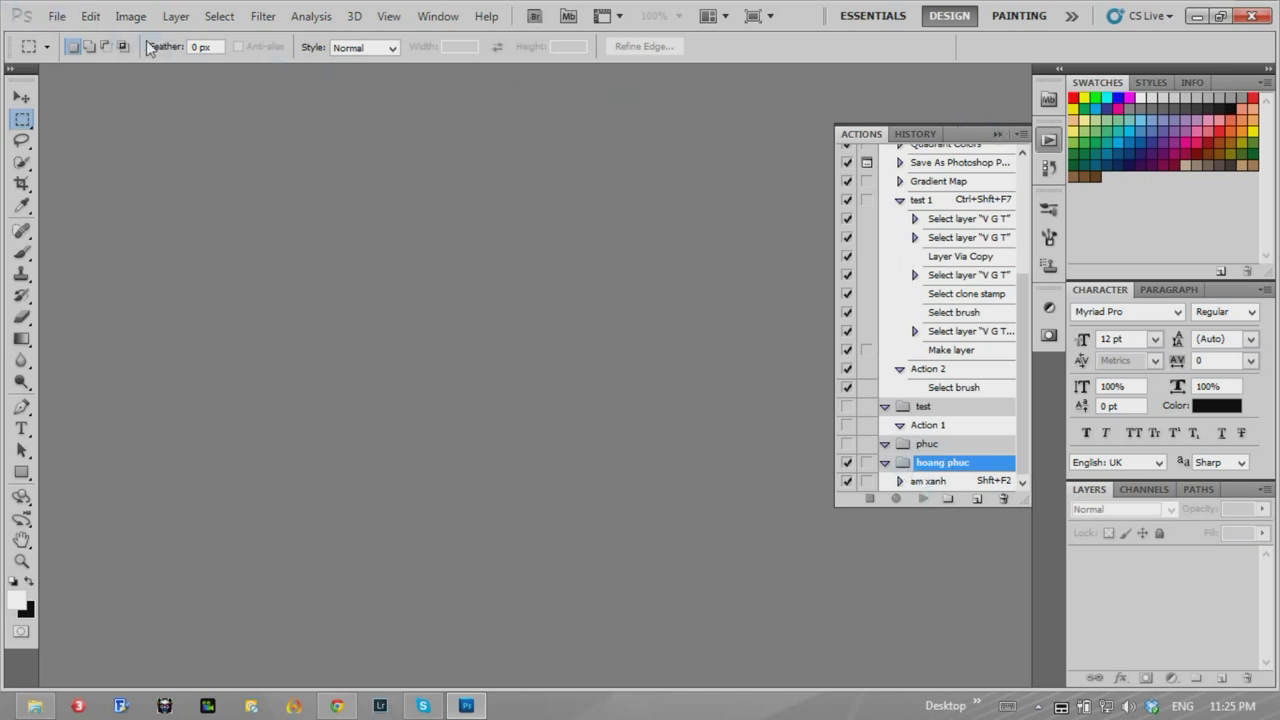
- Open the Batch dialog through File > Automate > Batch
left_click(57, 17)
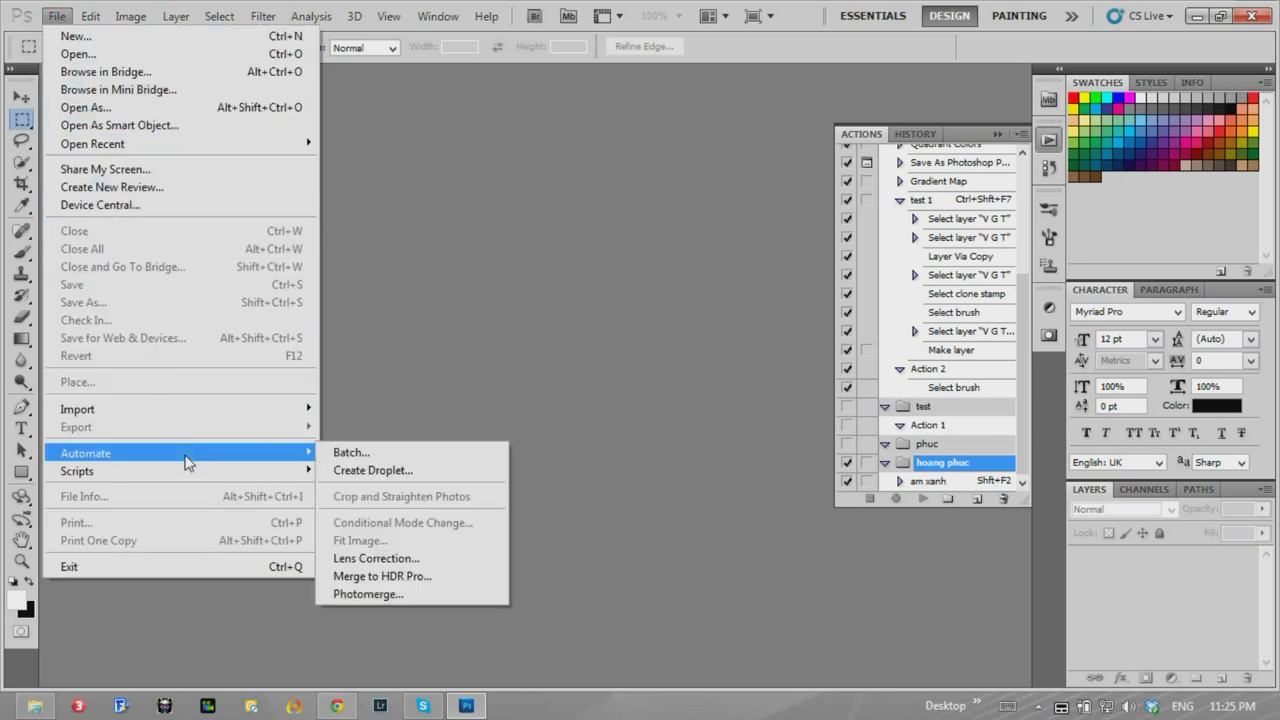
mouse_move(180, 453)
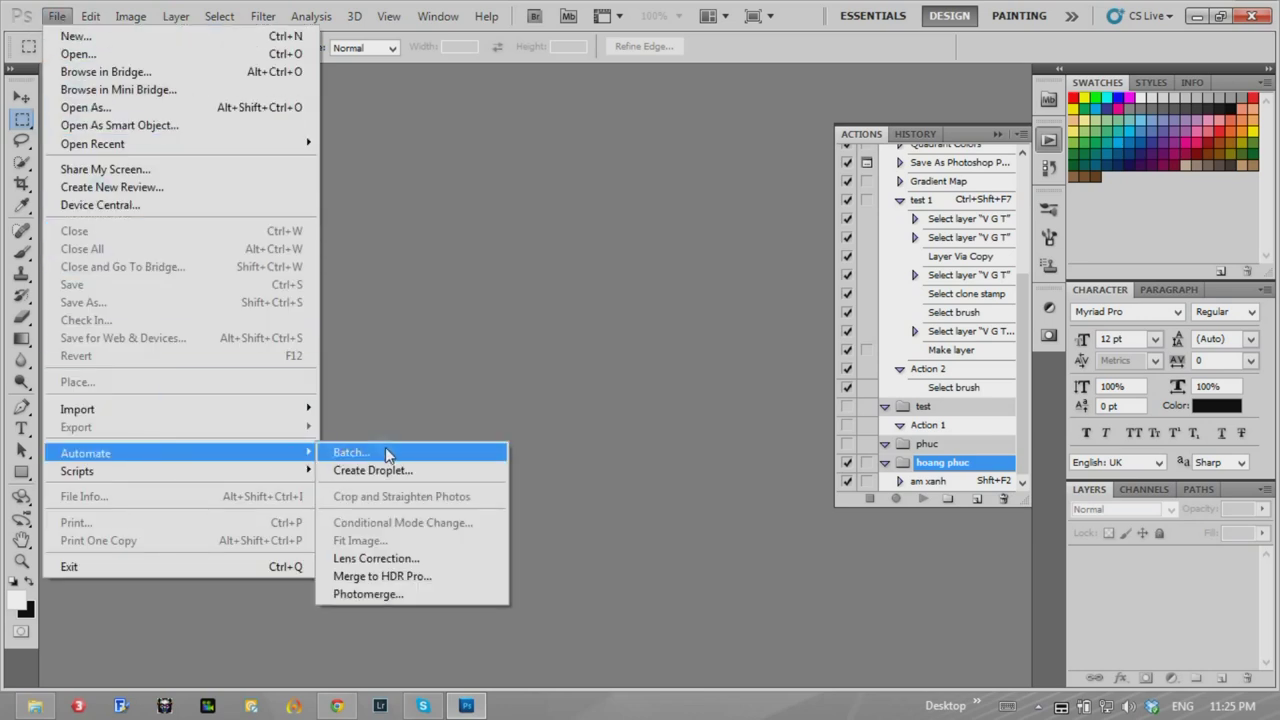
left_click(57, 17)
left_click(57, 17)
left_click(388, 456)
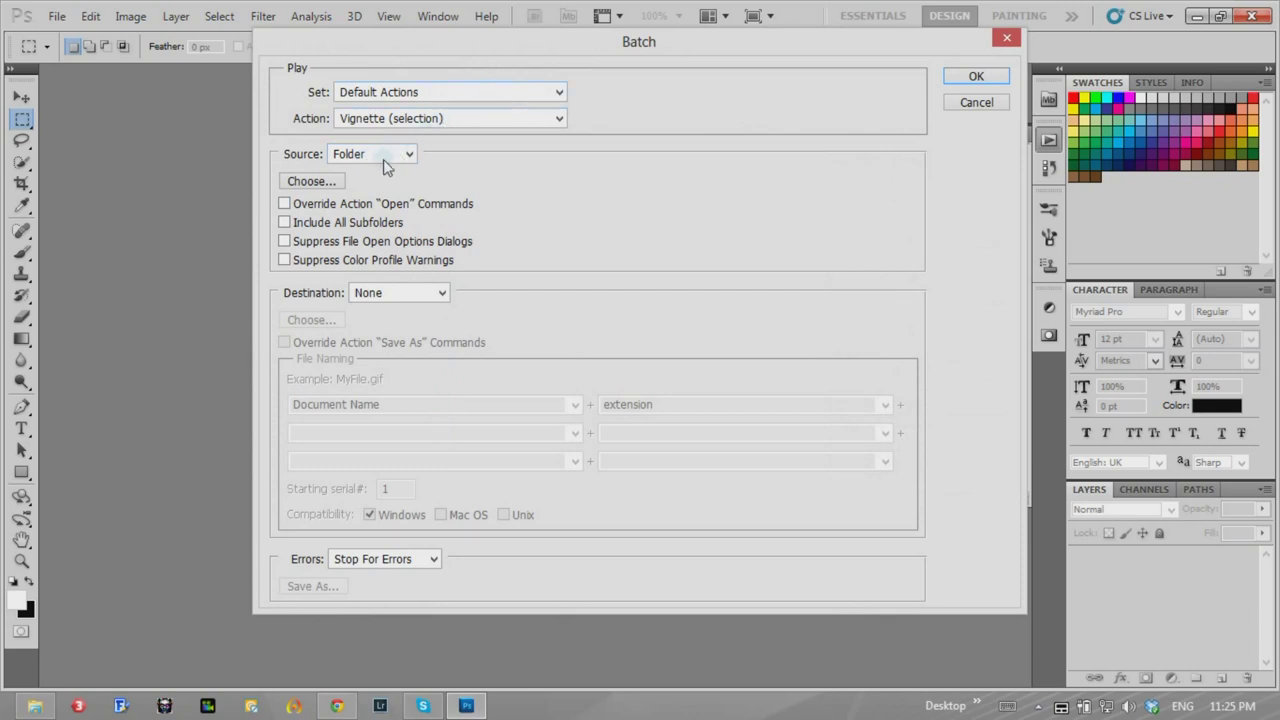
- Set the batch source folder to tuts > action > stock
left_click(316, 181)
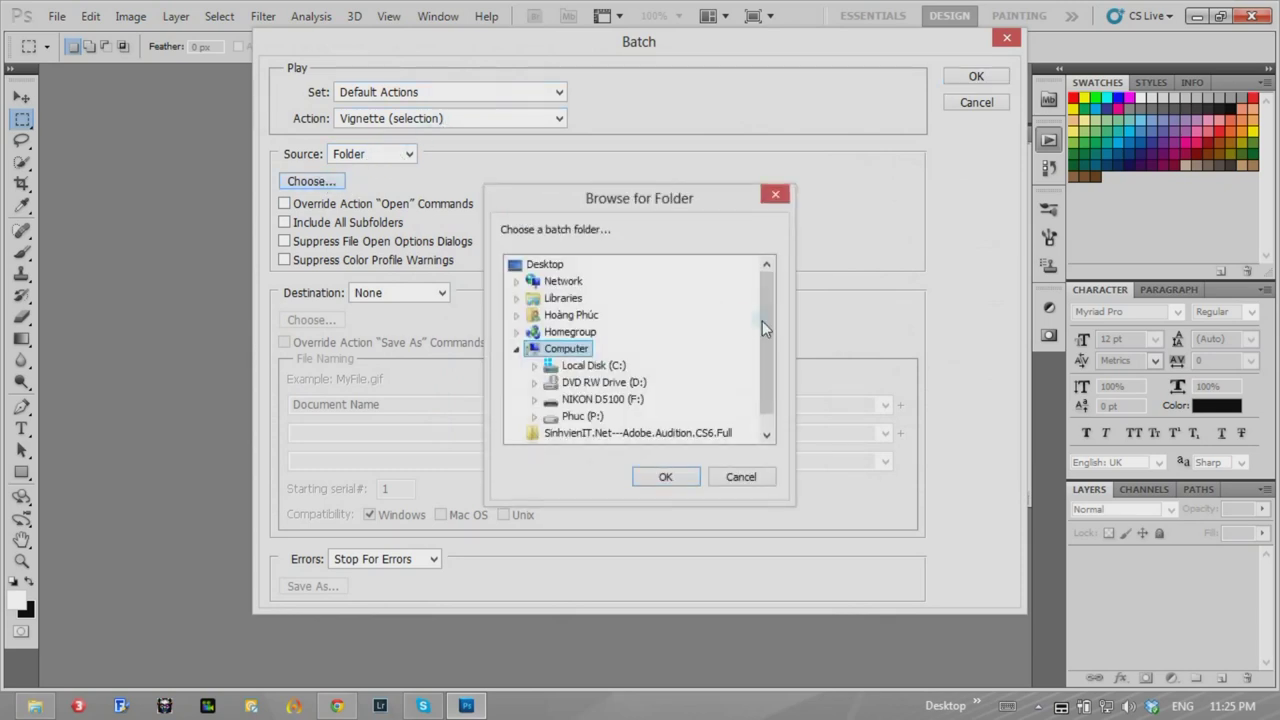
left_click_drag(763, 307, 759, 351)
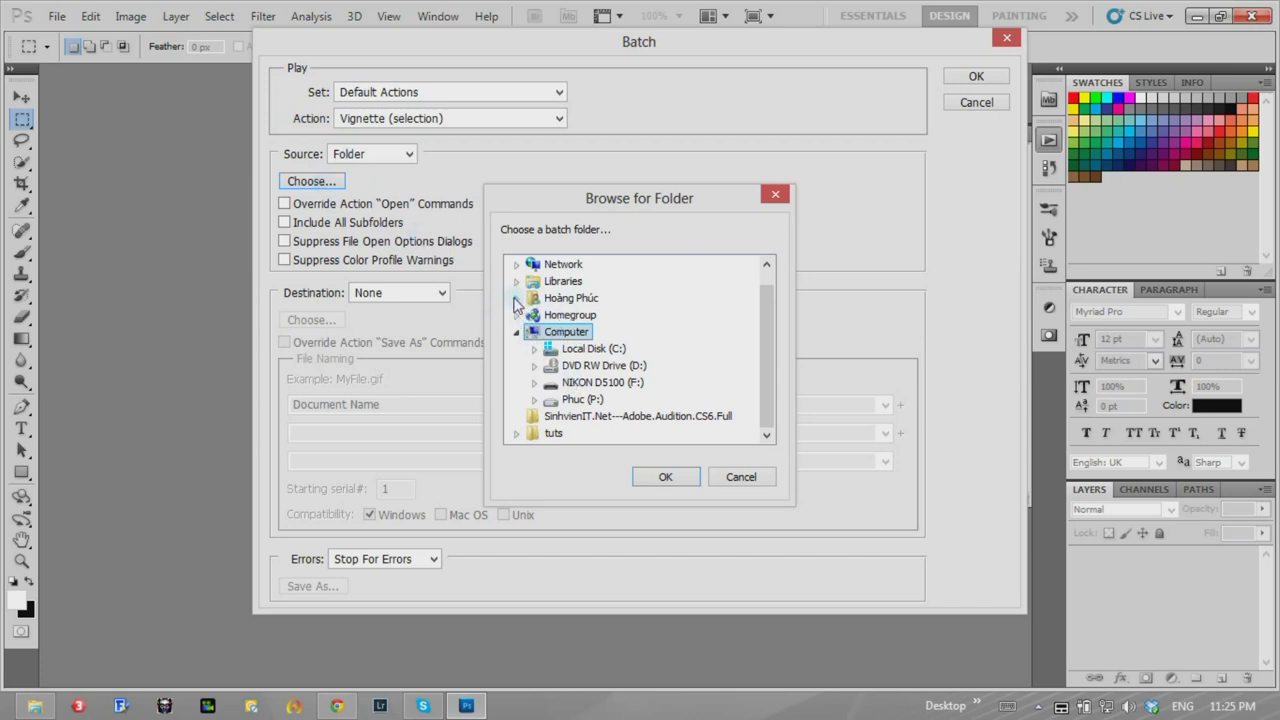
left_click(516, 433)
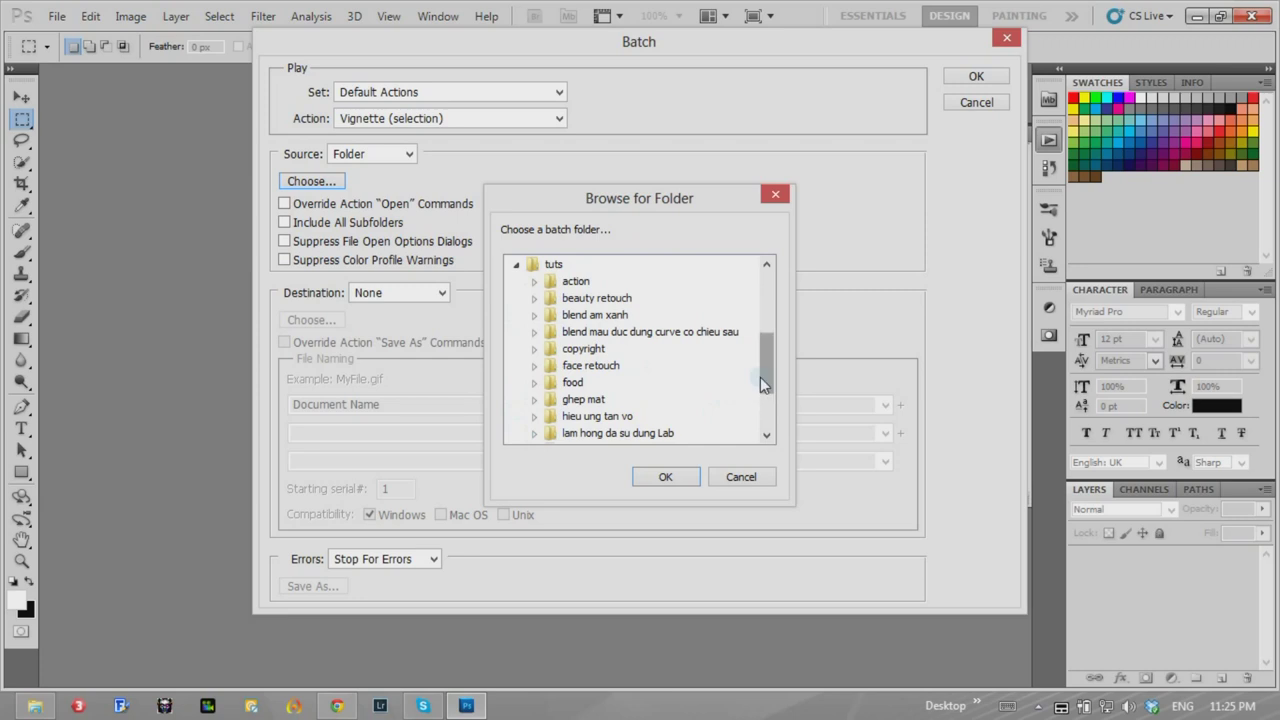
left_click(534, 281)
left_click(590, 298)
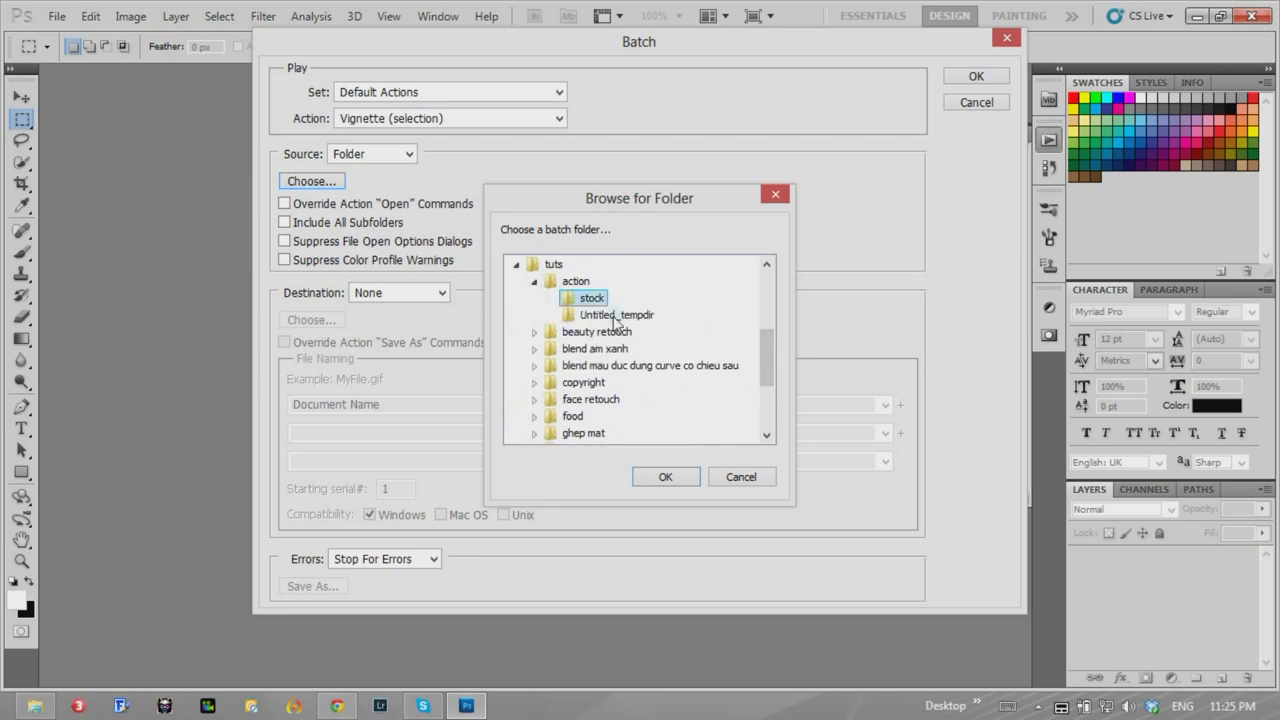
left_click(665, 477)
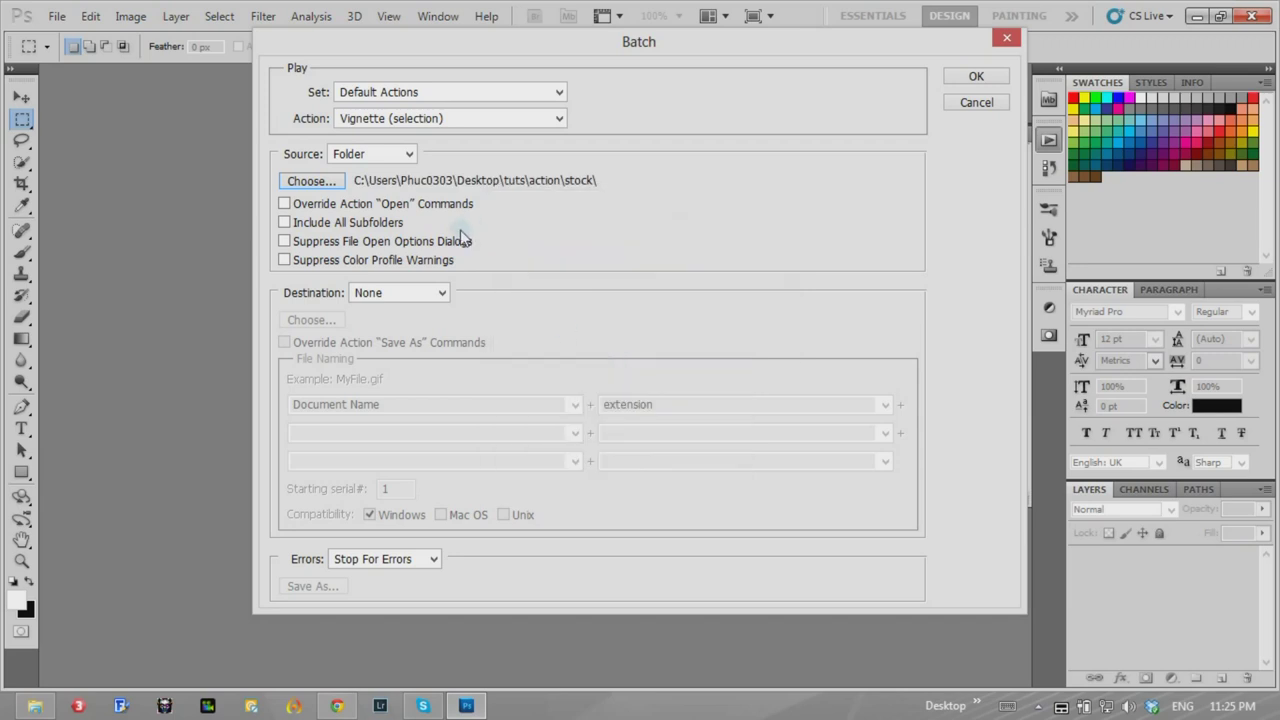
- Delete blend_HPphotoshop.psd from the stock folder in Explorer and return to Photoshop
left_click(121, 706)
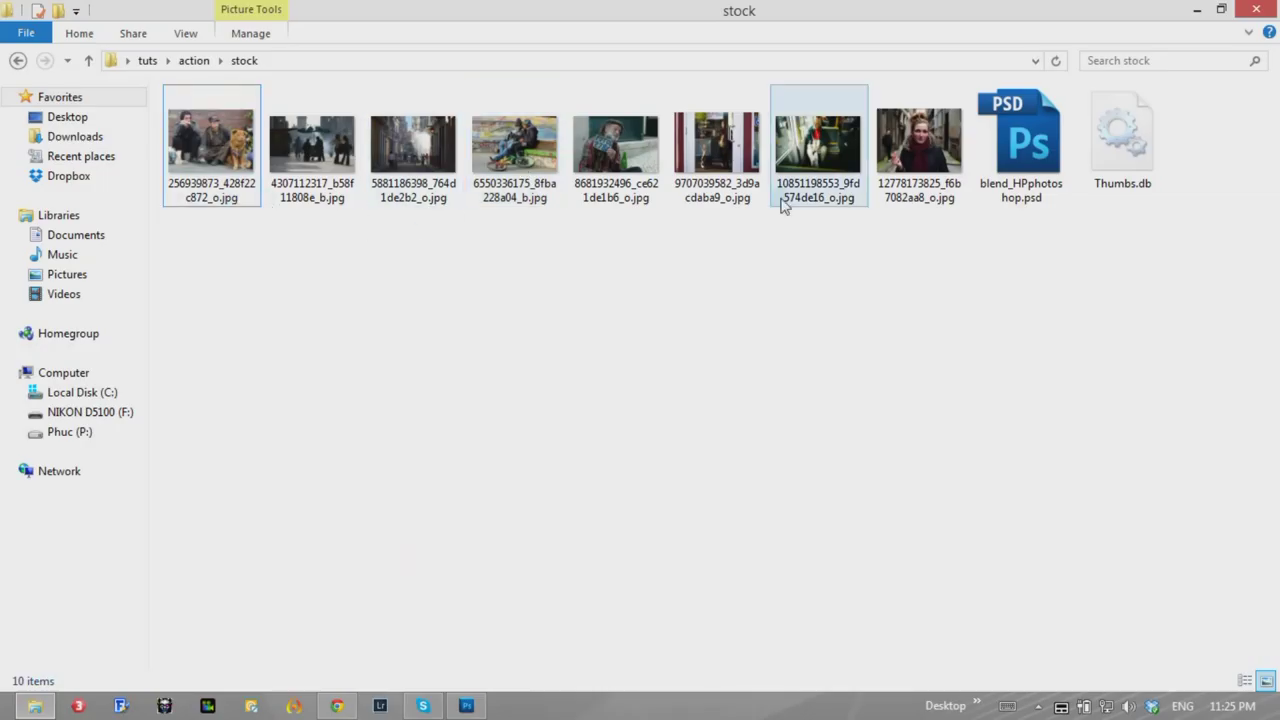
left_click(1041, 140)
key("Delete")
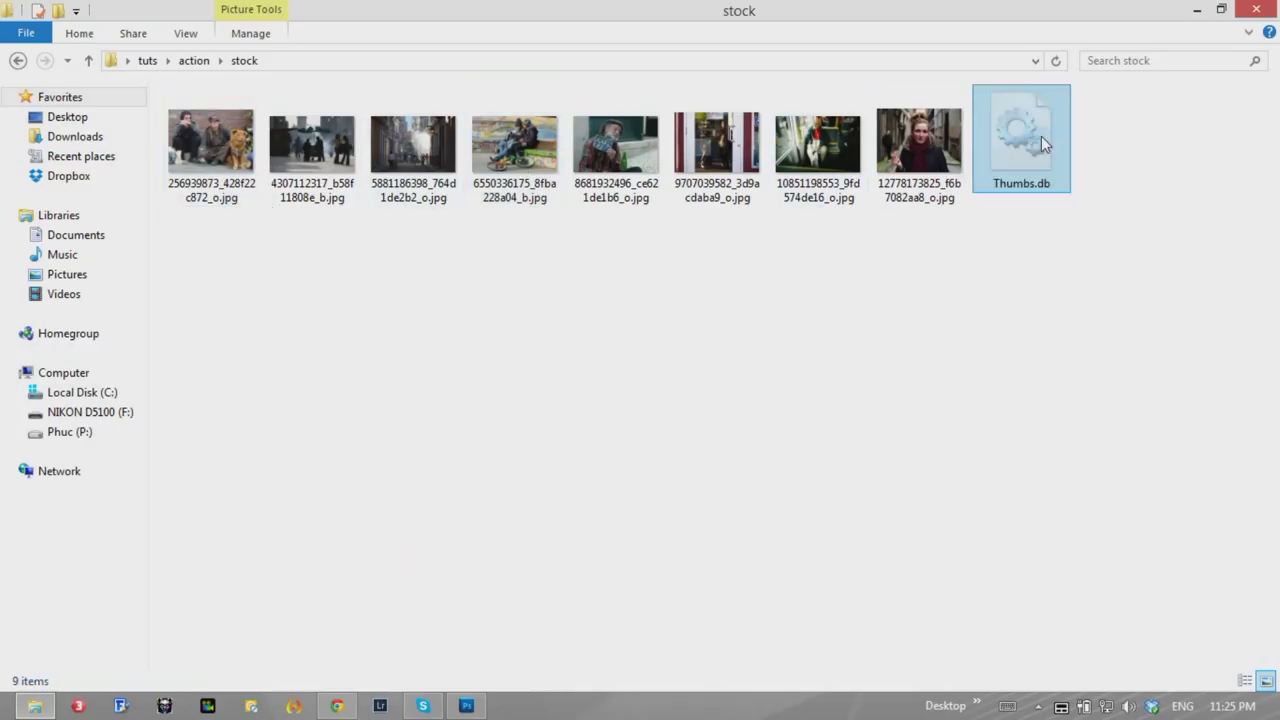
left_click(466, 706)
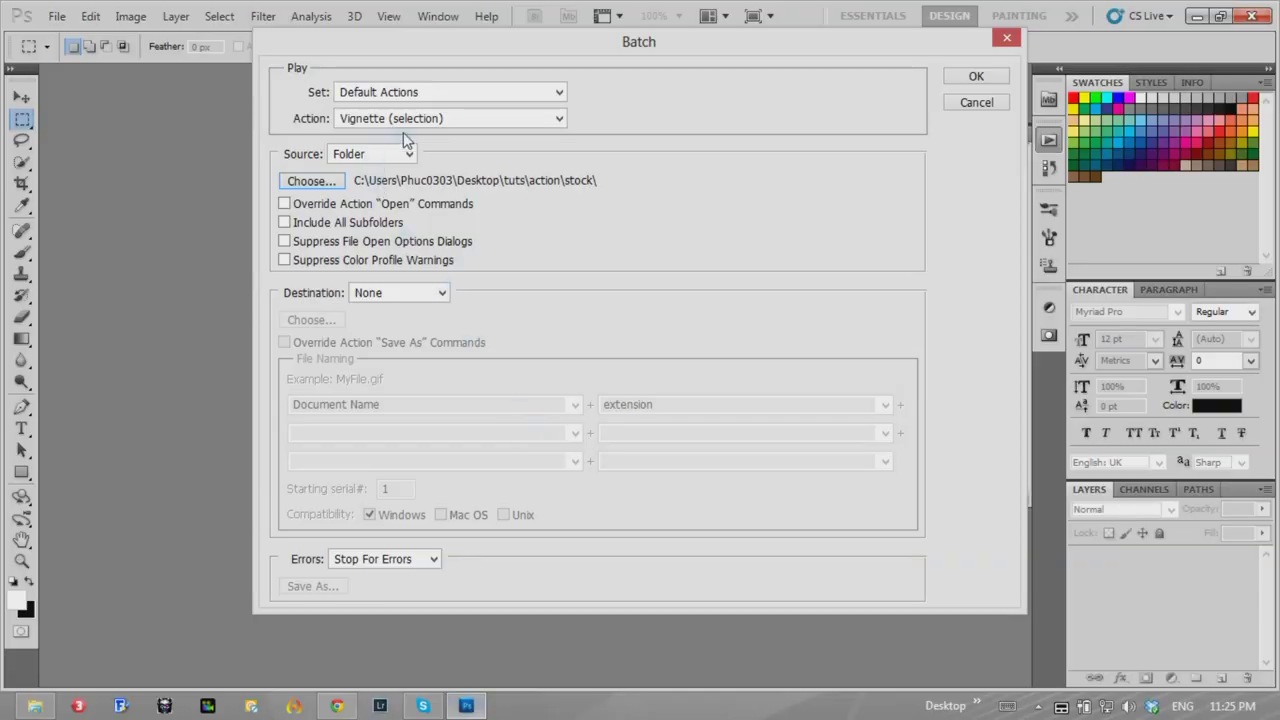
- Select the hoang phuc action set and its am xanh action for the batch
left_click(451, 93)
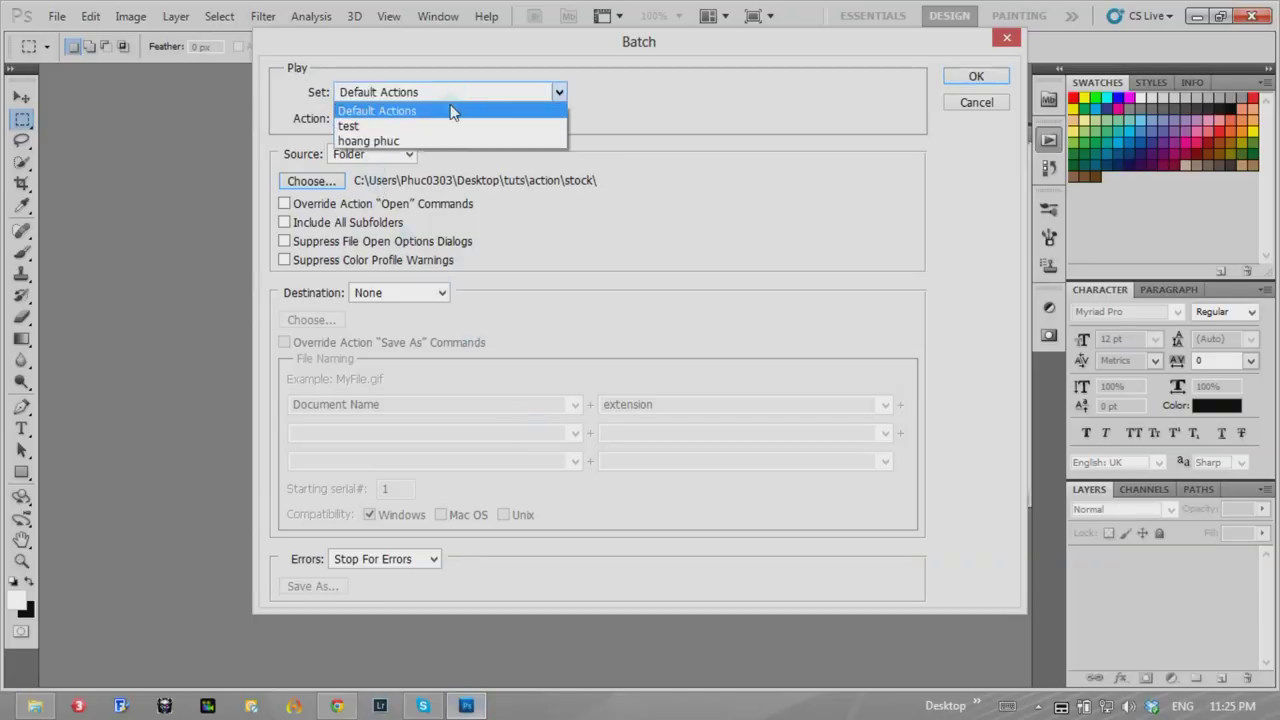
left_click(421, 143)
left_click(432, 120)
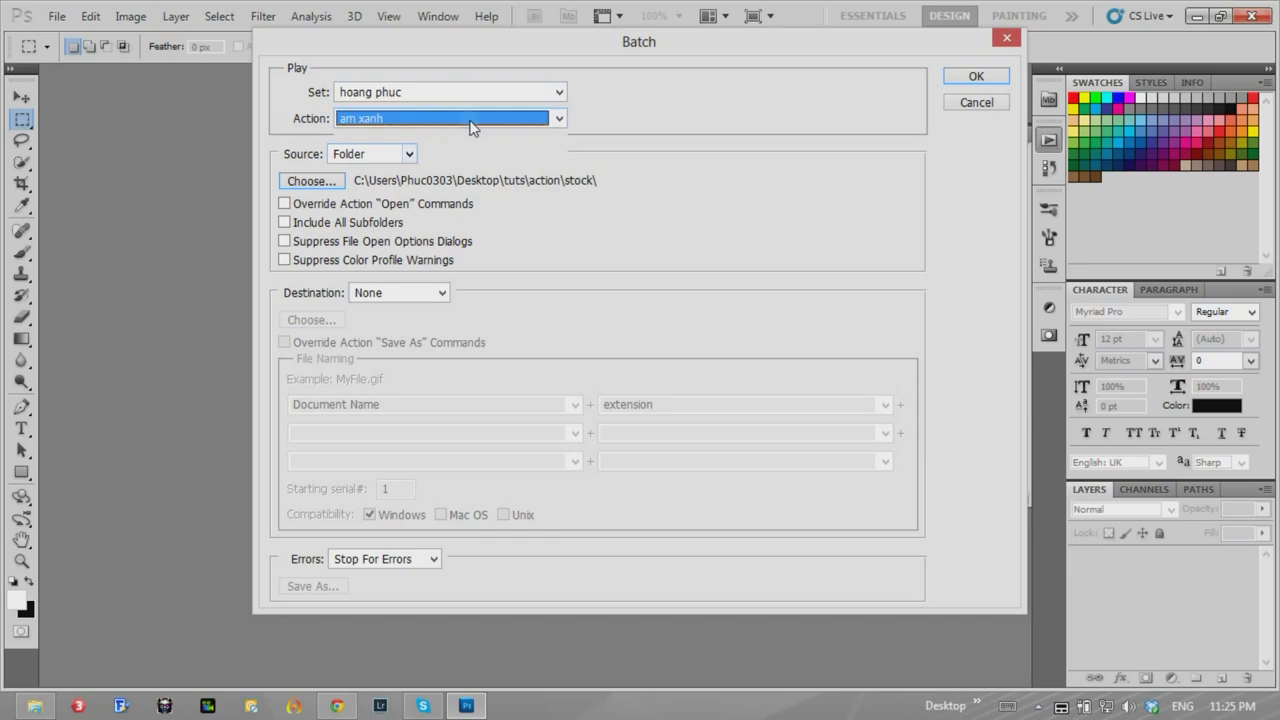
left_click(367, 140)
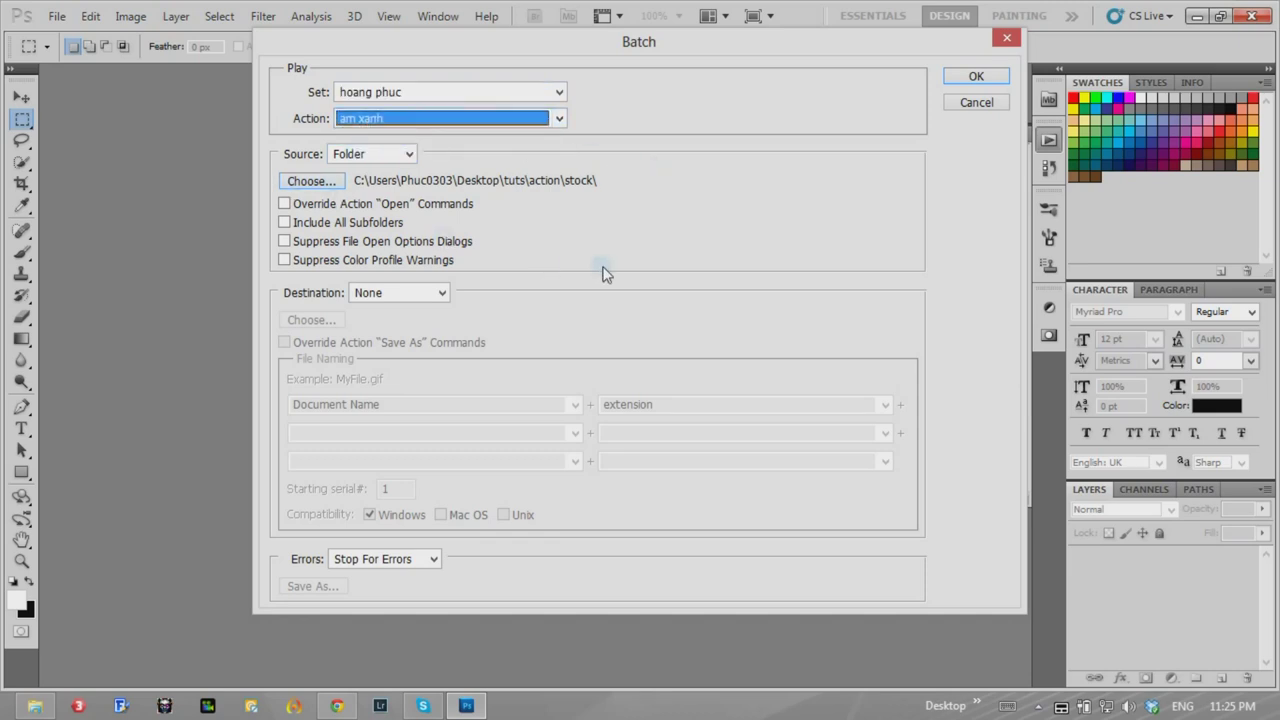
- Try Save and Close with overridden save steps, then revert the destination to None
left_click(423, 292)
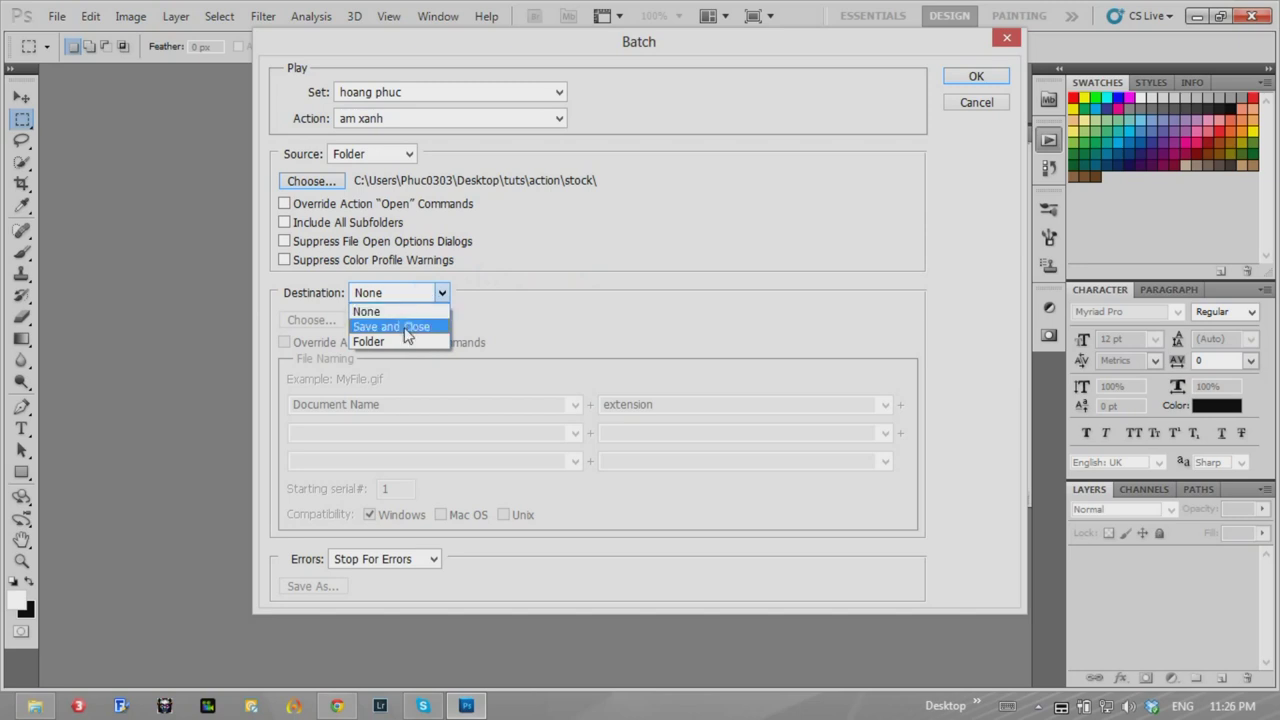
left_click(408, 327)
left_click(284, 342)
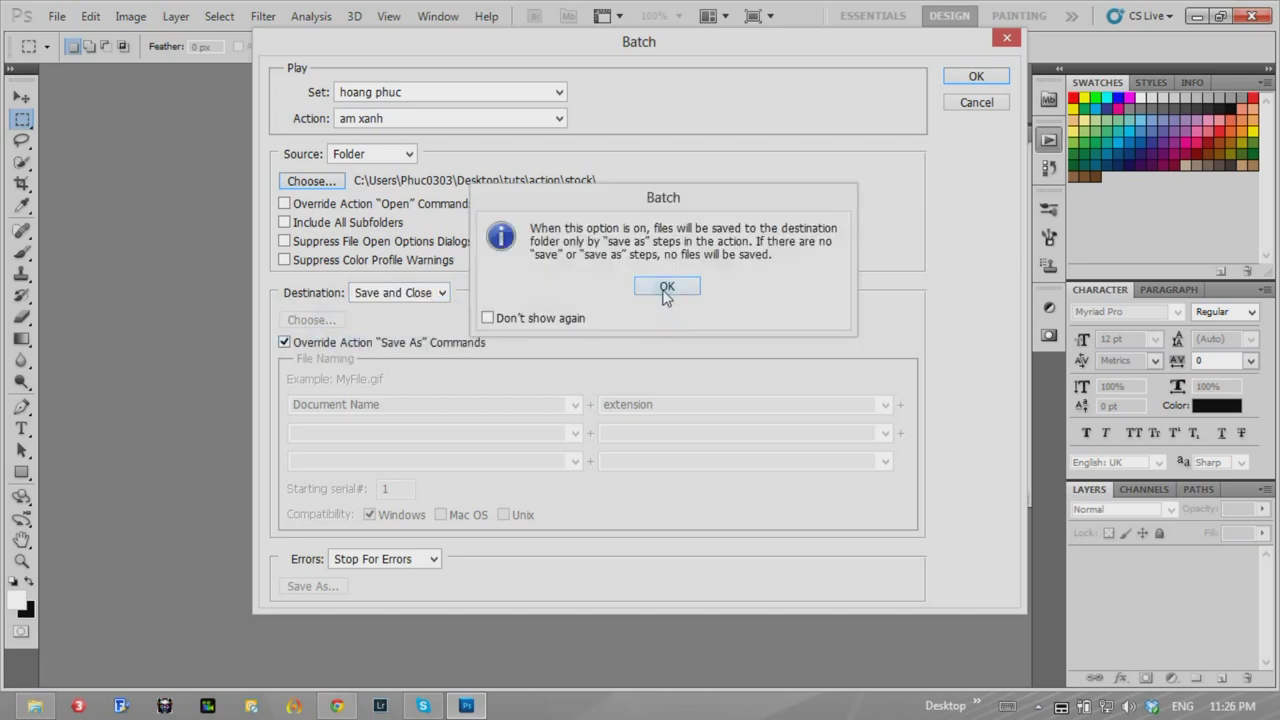
left_click(666, 288)
left_click(284, 342)
left_click(440, 293)
left_click(372, 312)
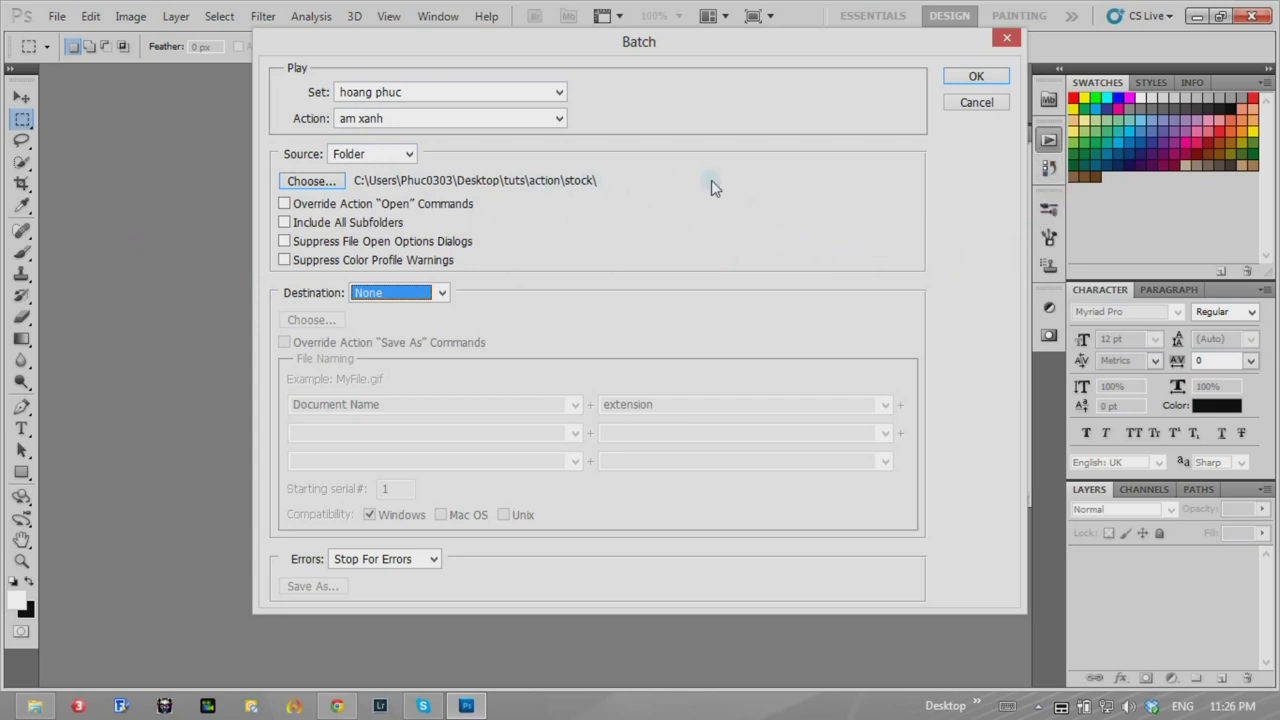
left_click_drag(720, 46, 620, 95)
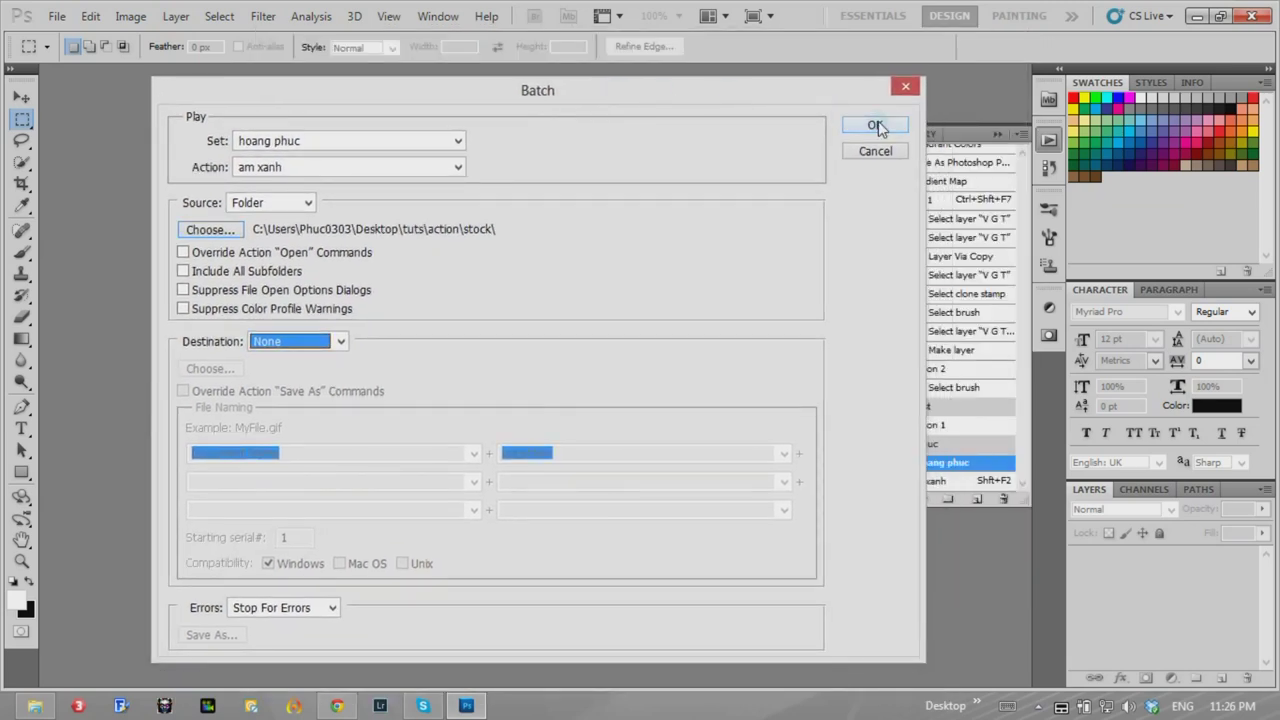
- Reconfirm stock as the source folder and start the batch run
left_click_drag(609, 100, 599, 95)
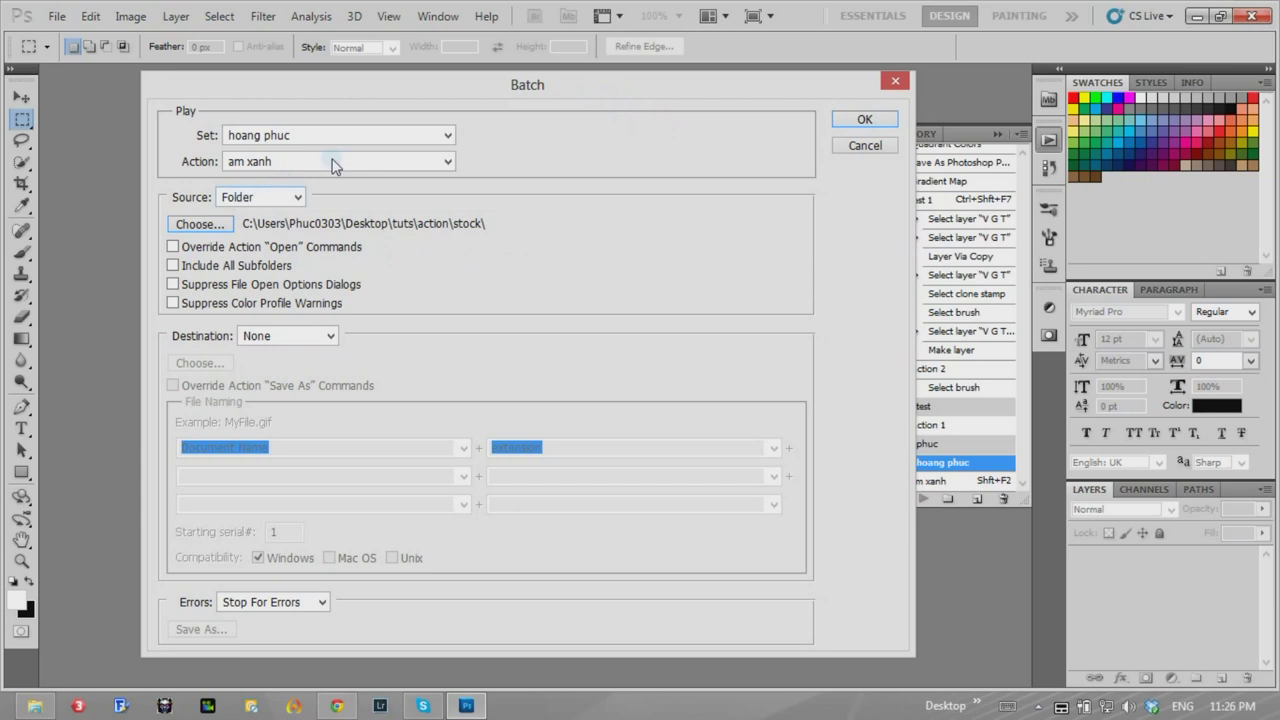
left_click(203, 226)
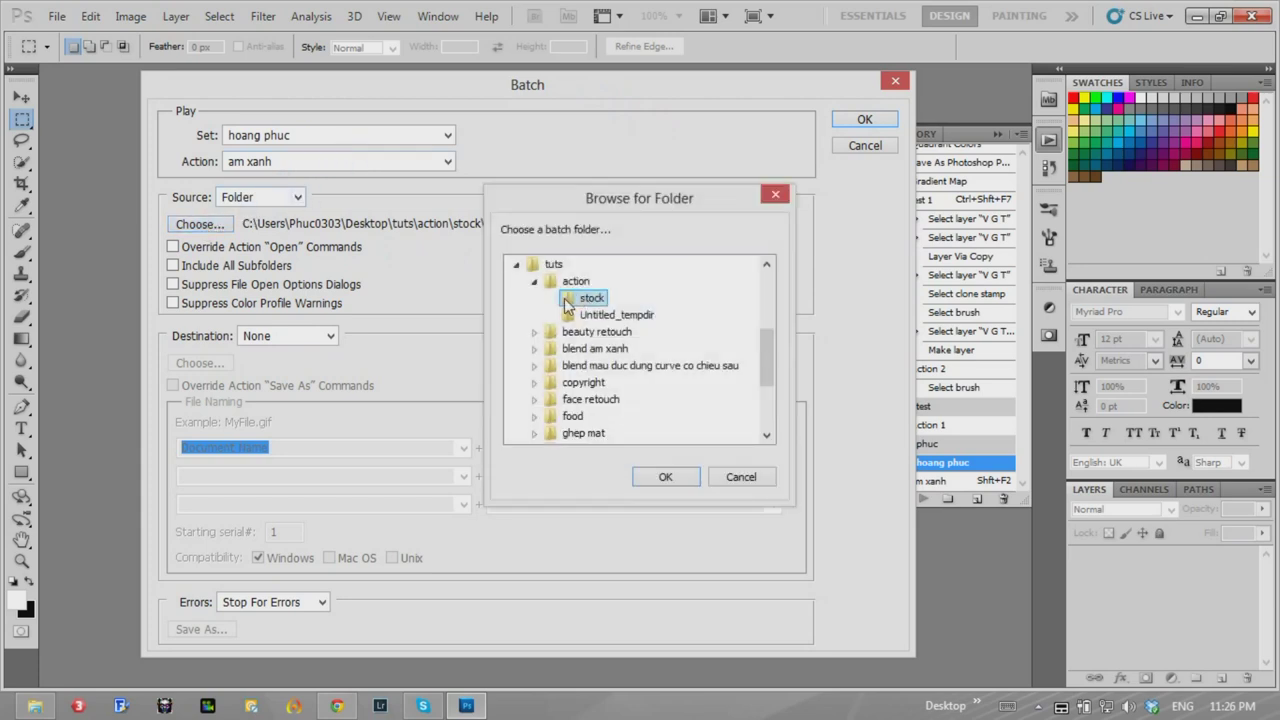
left_click(673, 480)
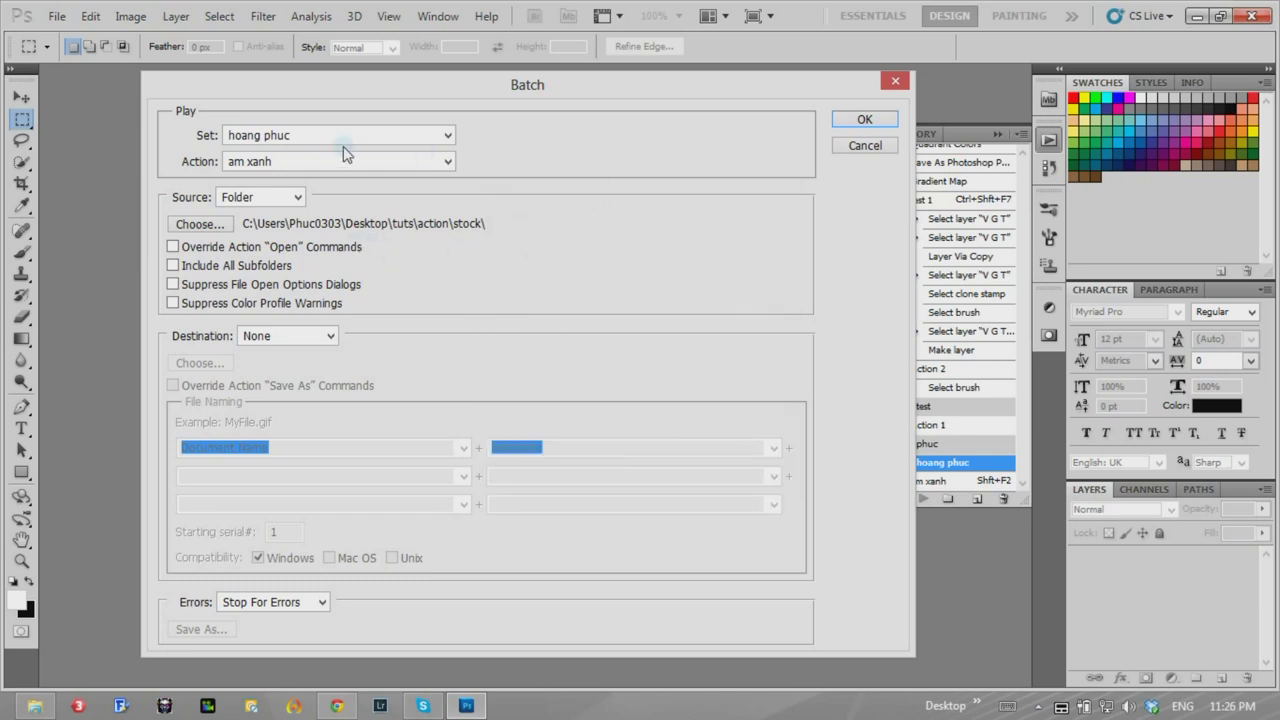
left_click(862, 120)
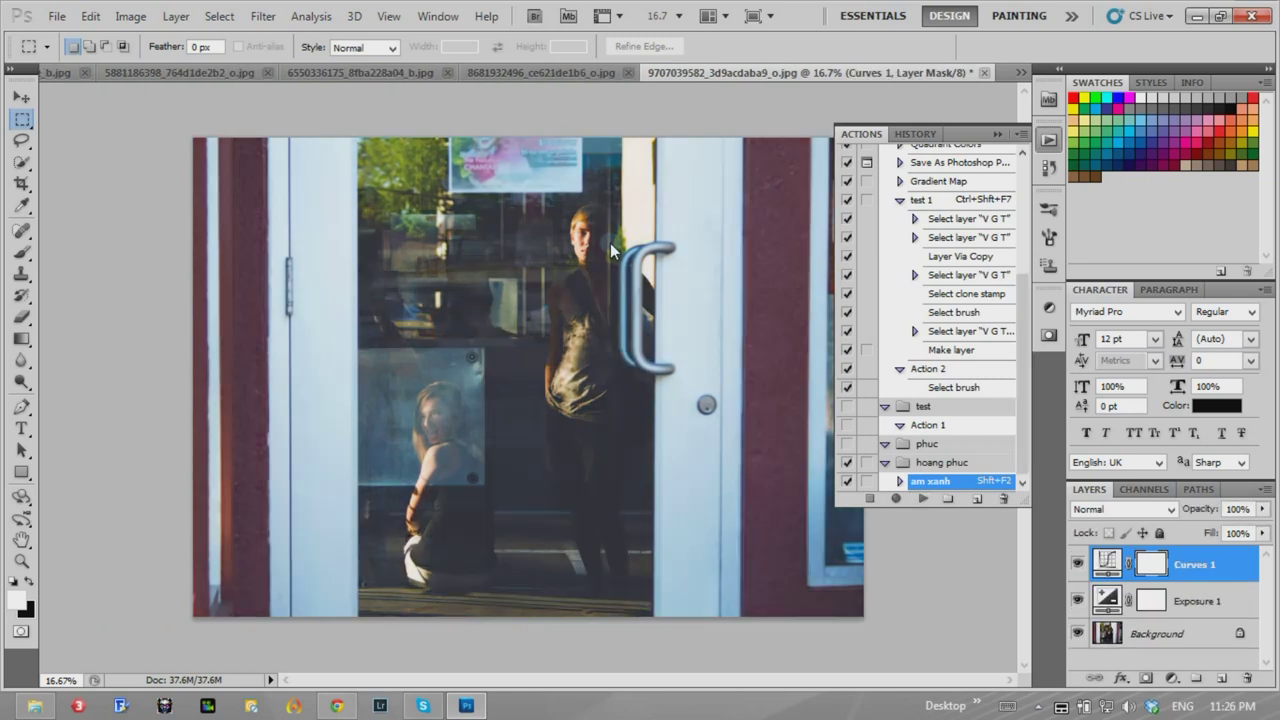
- Compare the blue-toned old-man, street and umbrella photos across their document tabs
left_click(532, 75)
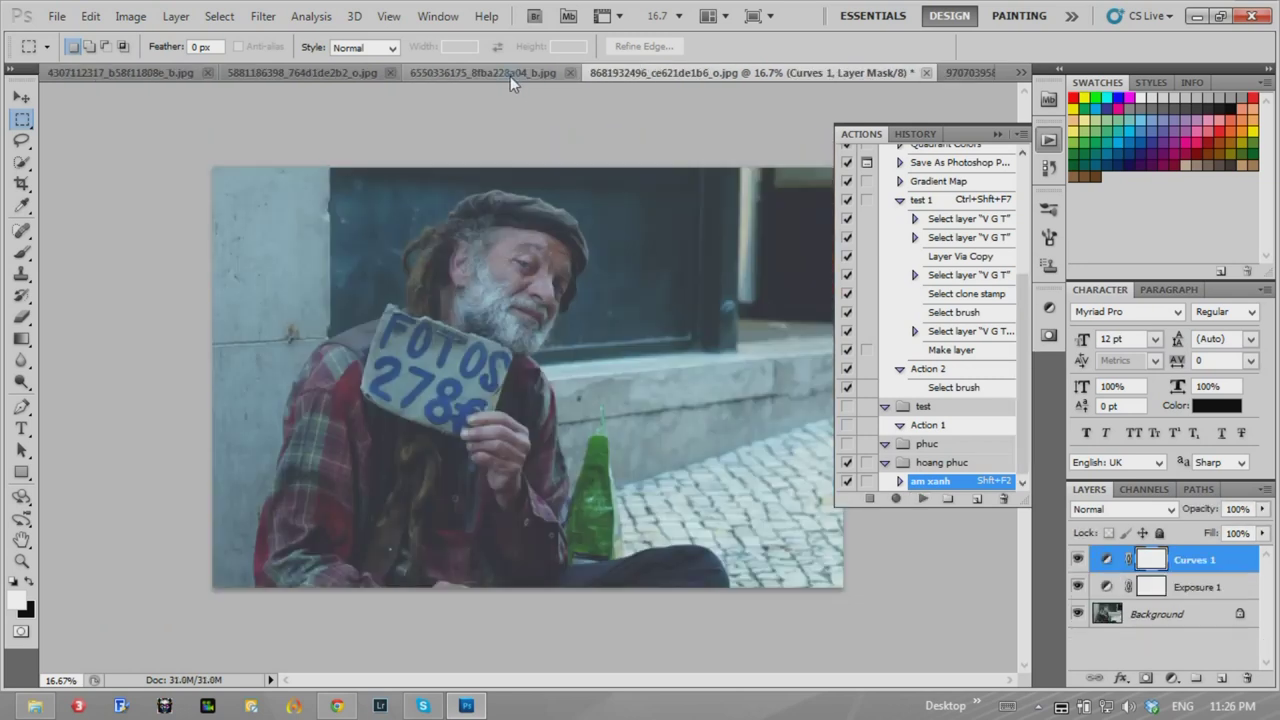
left_click(340, 74)
left_click(130, 72)
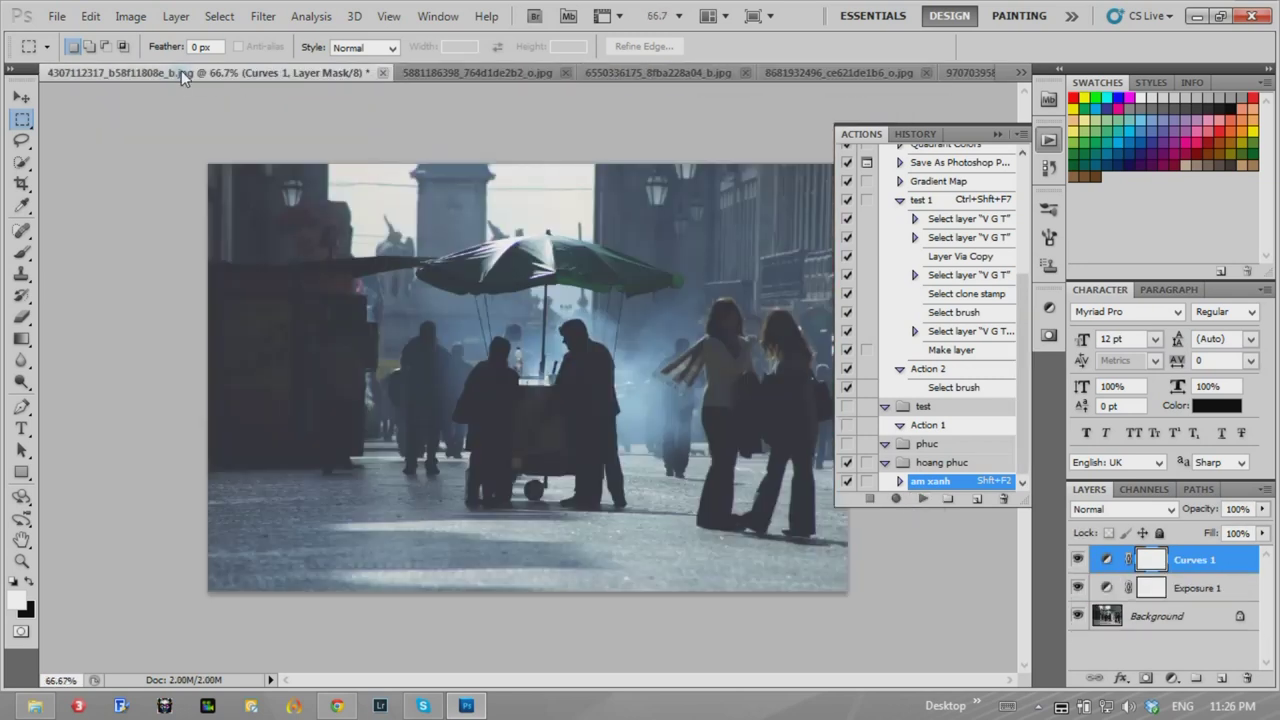
left_click(445, 72)
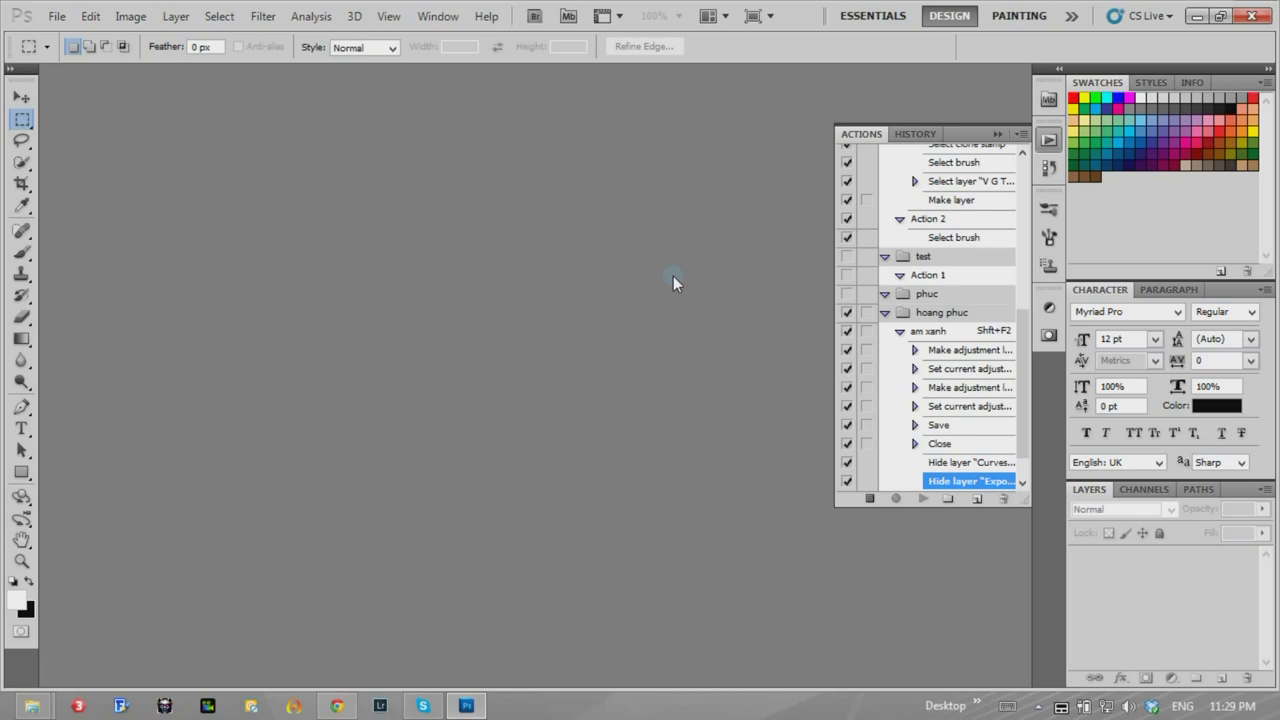
left_click(1038, 706)
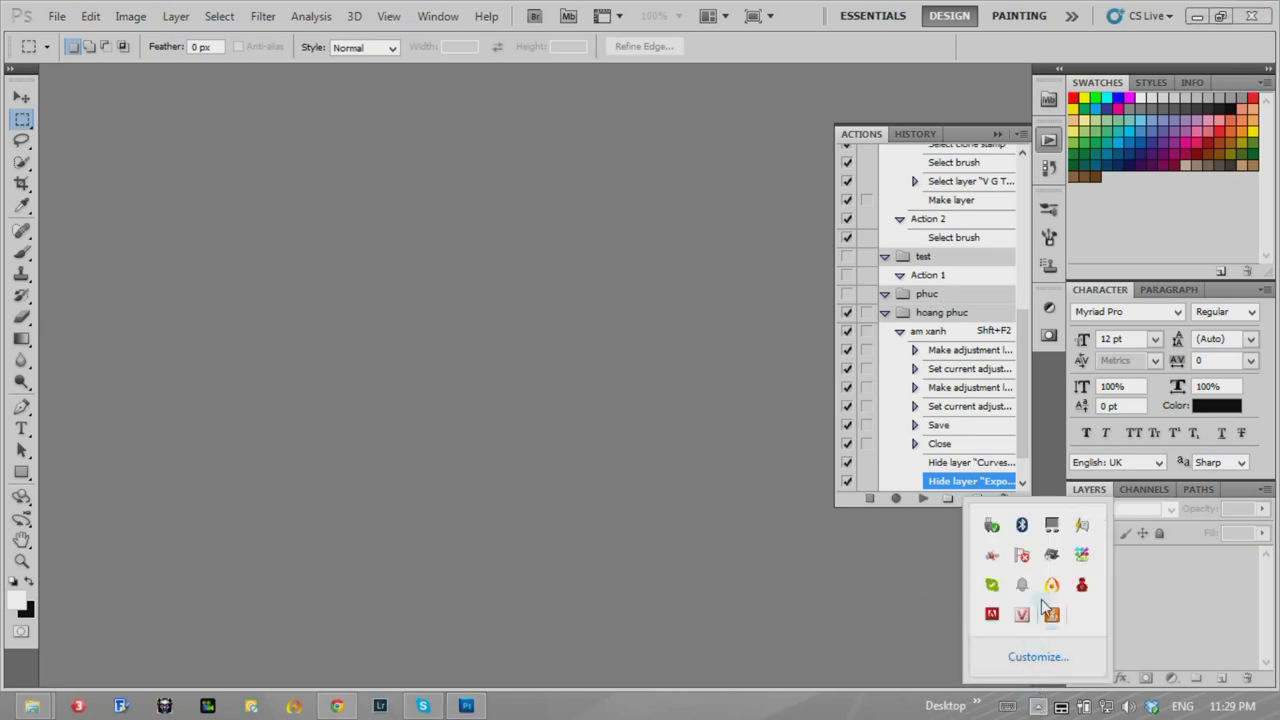